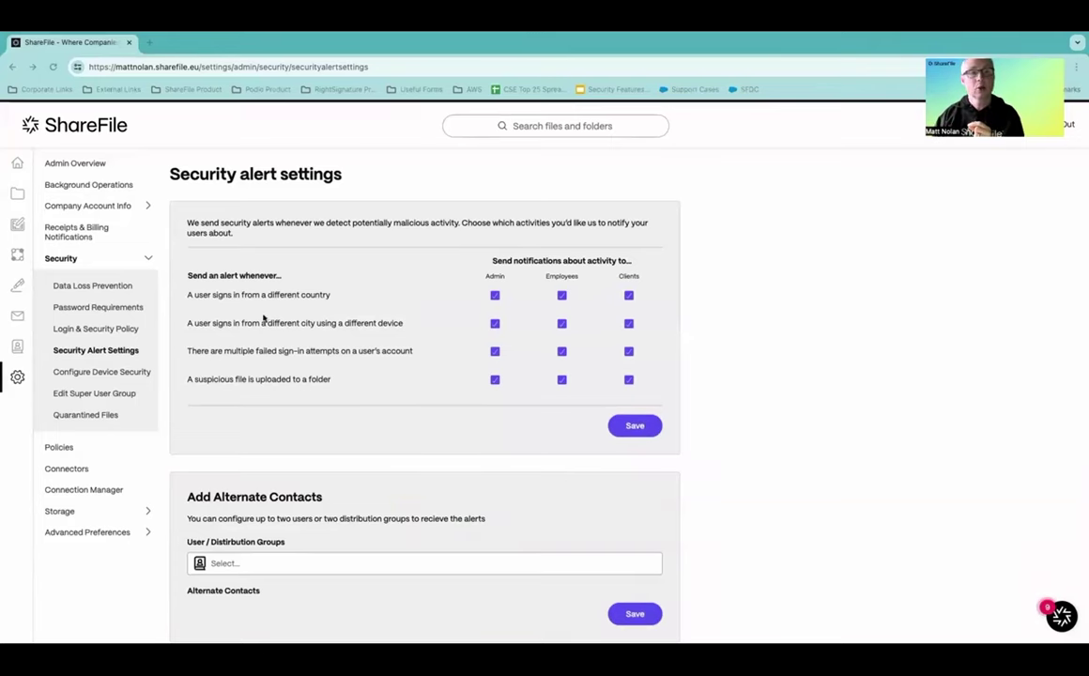
Open the first listed employee's profile and view their activity and security alerts
key("ctrl+Left")
key("ctrl+Left")
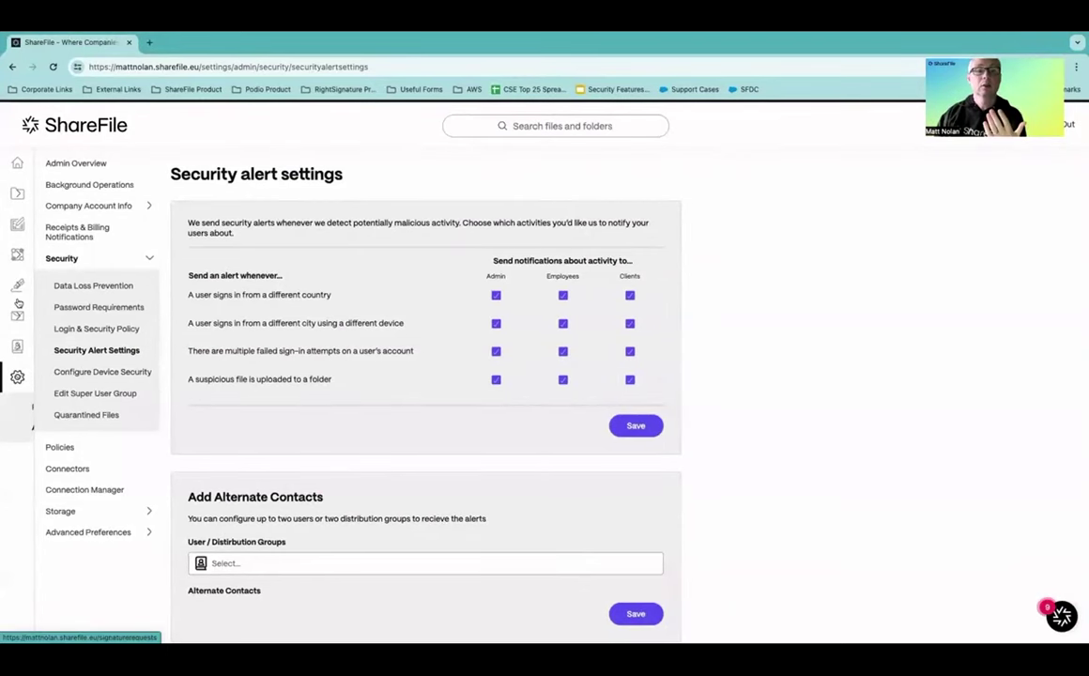
mouse_move(18, 303)
left_click(45, 345)
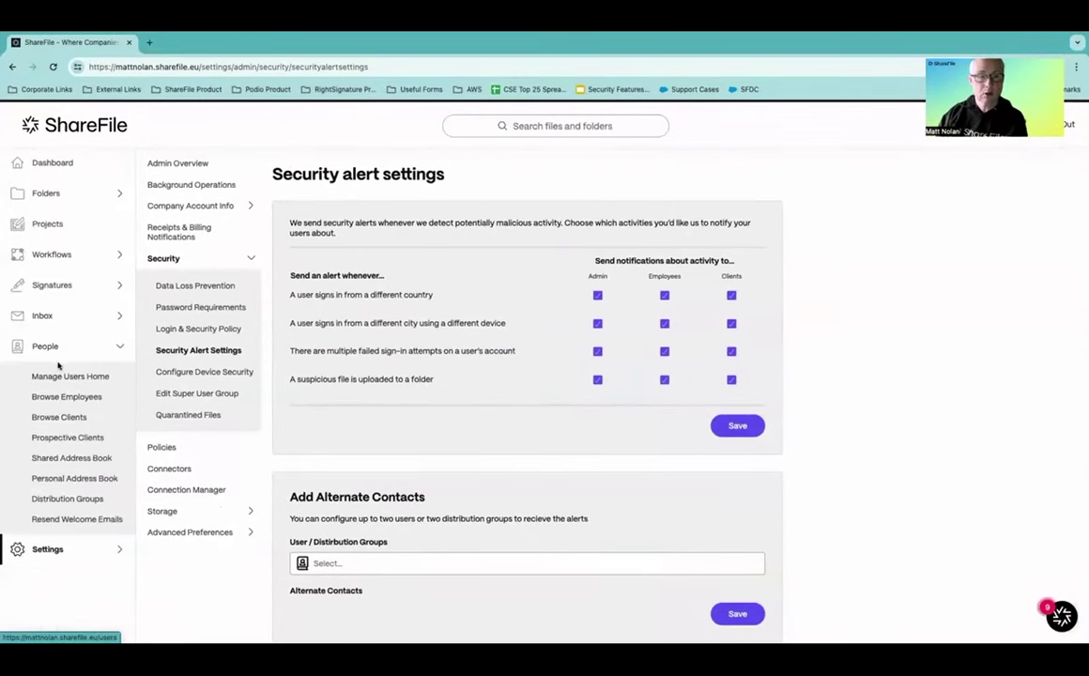
left_click(53, 396)
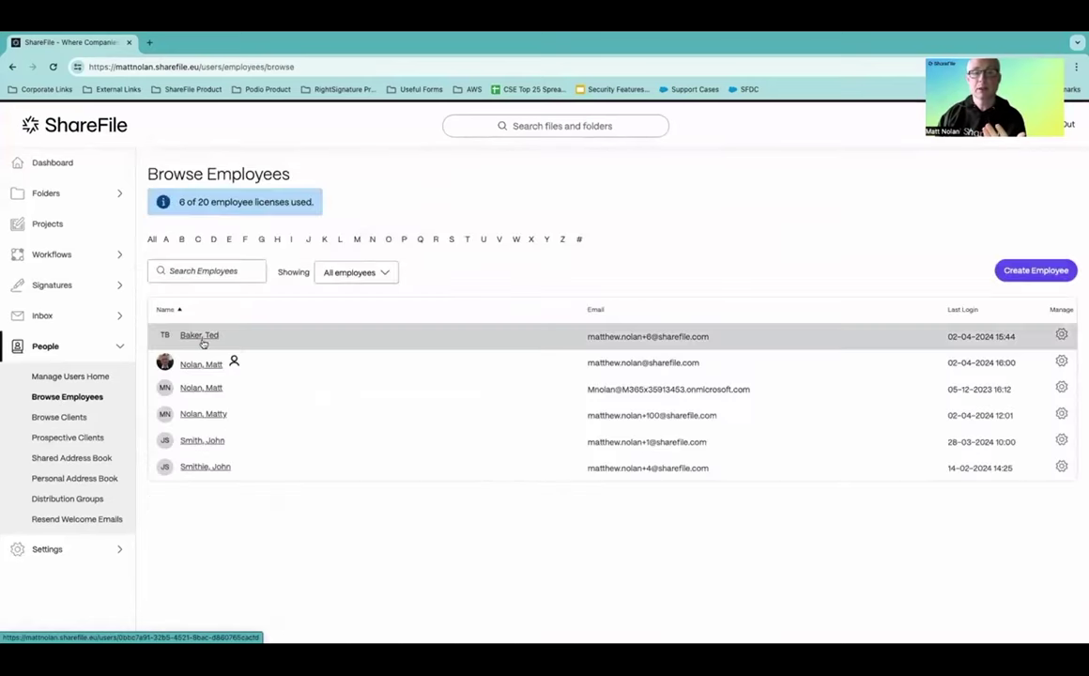
left_click(1062, 335)
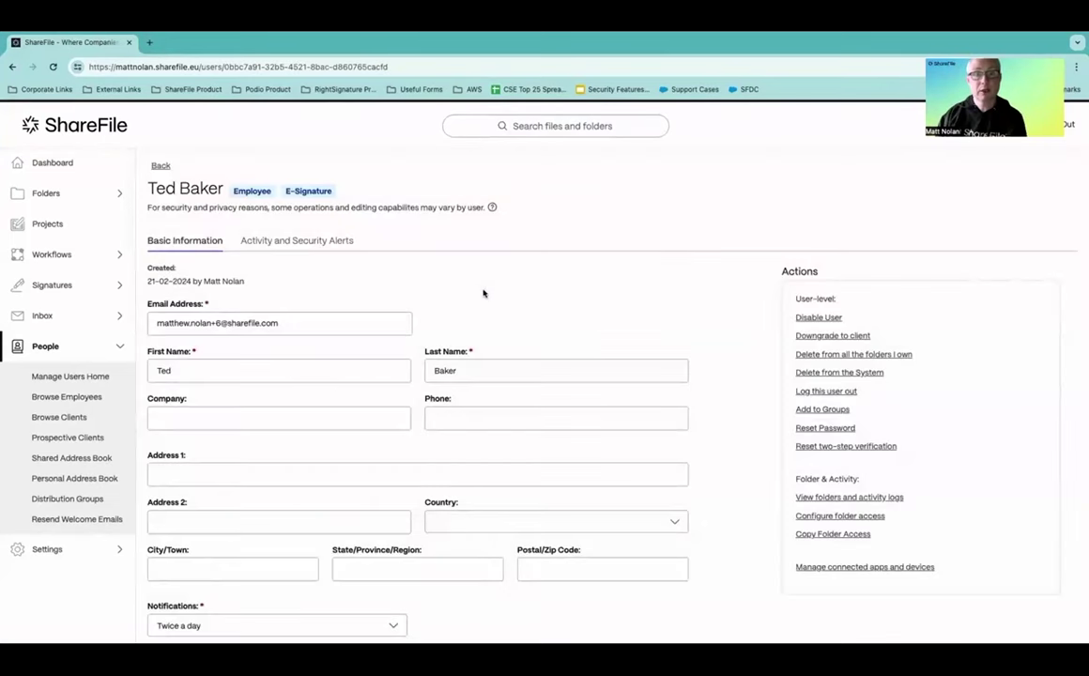
left_click(306, 241)
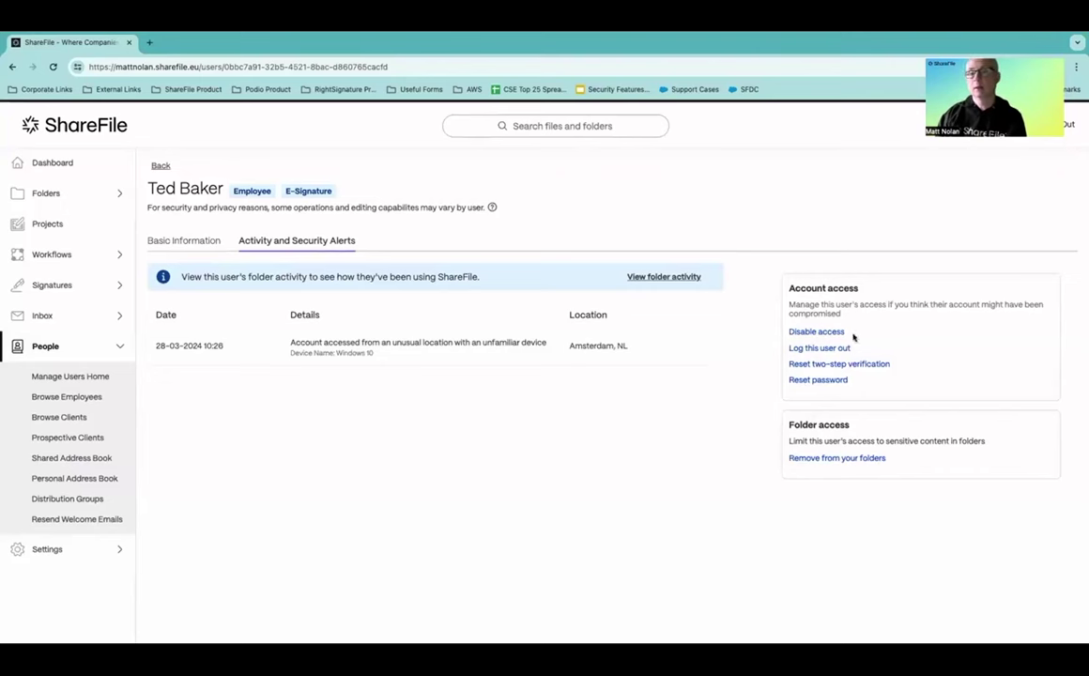
Review the employee's folder activity for the last 7 days in both listed folders and close the activity view
left_click(662, 278)
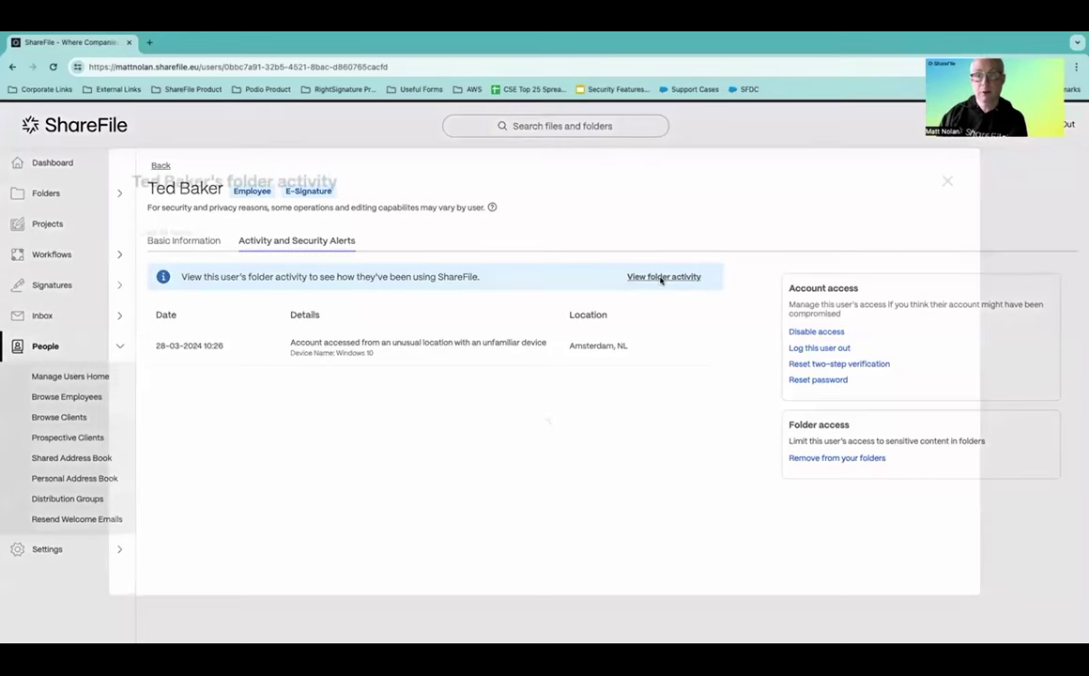
left_click(161, 232)
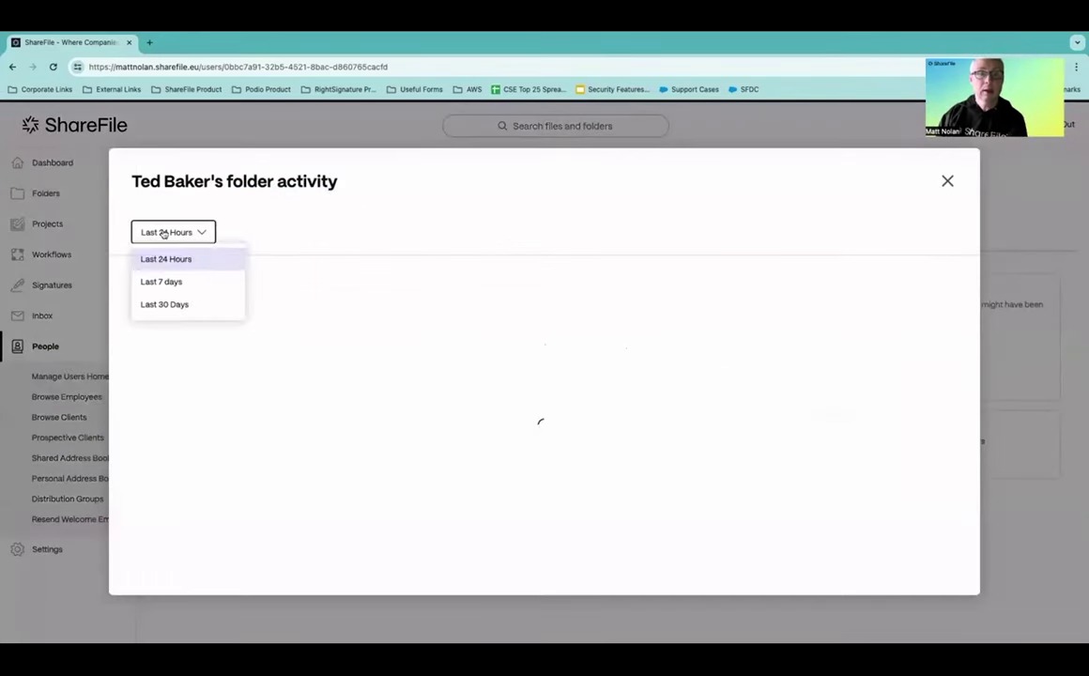
left_click(161, 280)
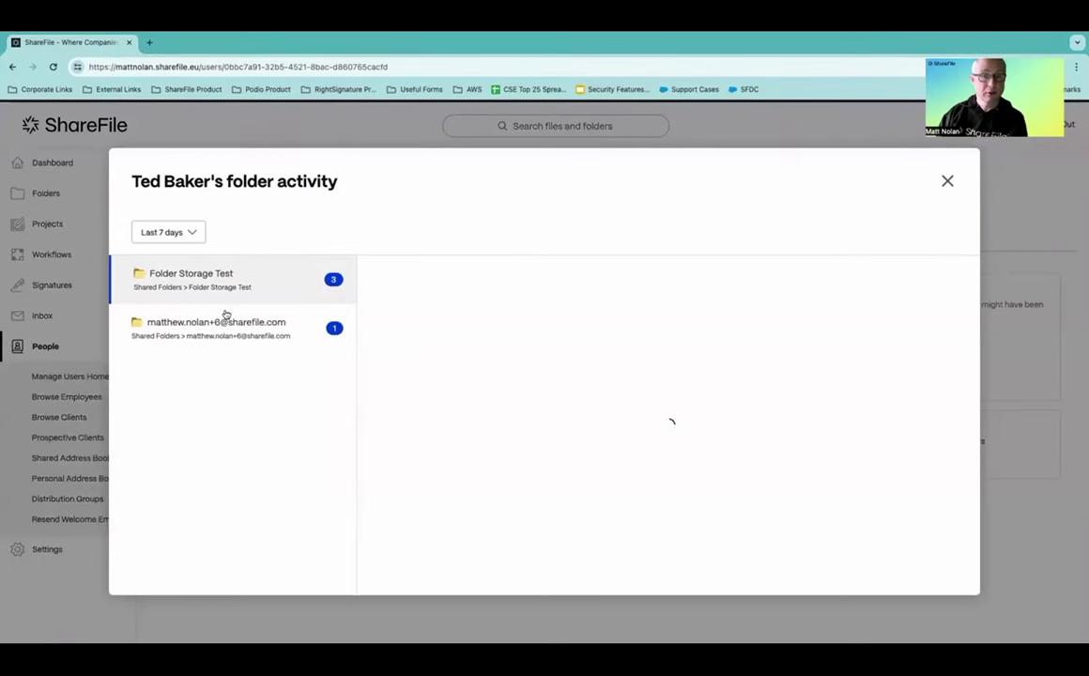
left_click(282, 330)
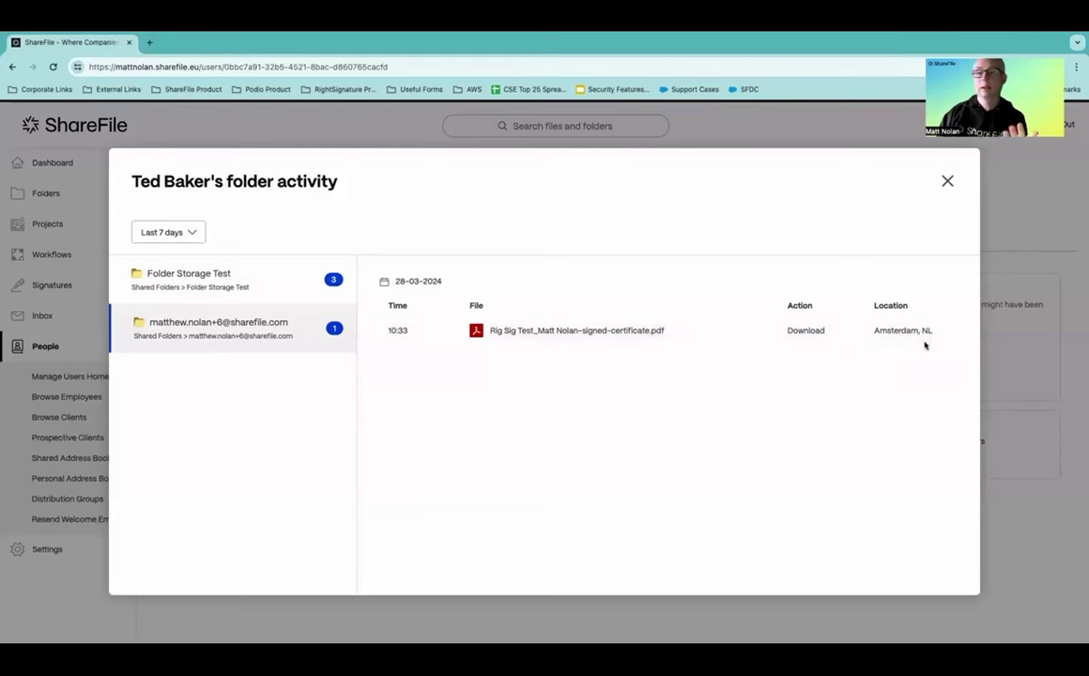
left_click(213, 288)
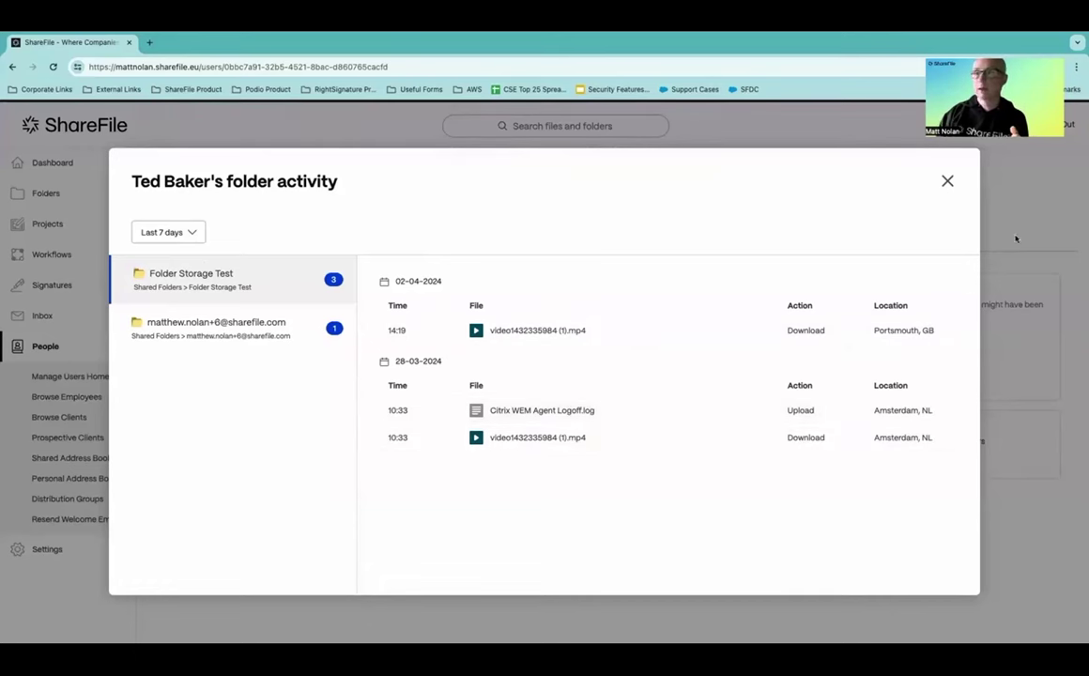
left_click(948, 181)
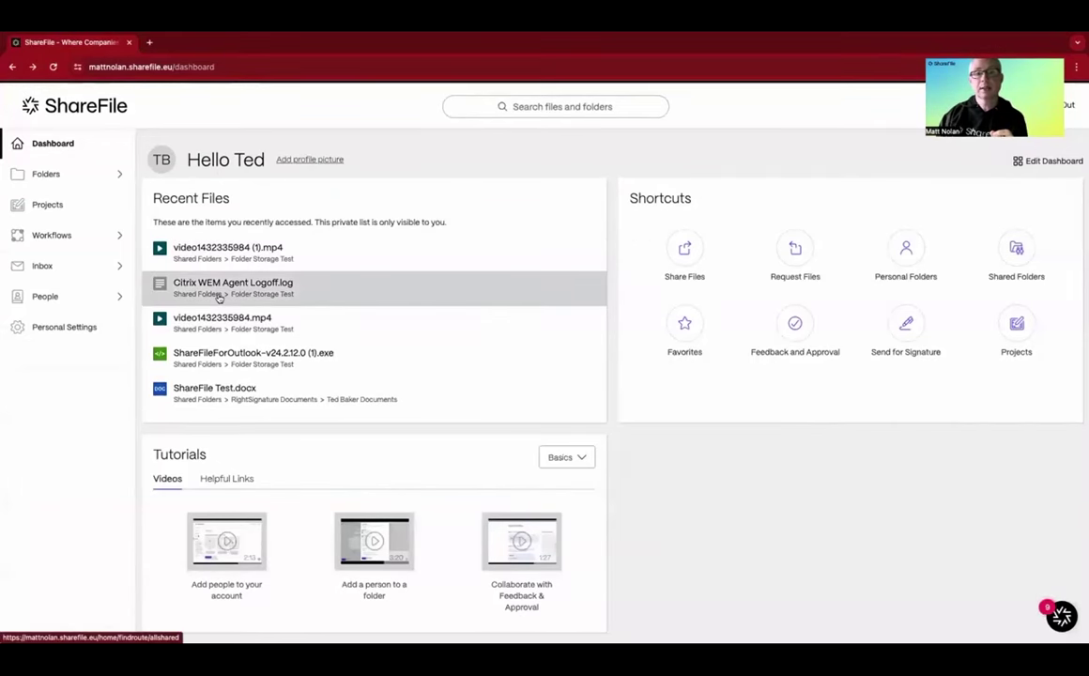
Preview ShareFile Test.docx in the employee's own session, disable that employee's access from the admin account, and reload the employee's dashboard
left_click(207, 394)
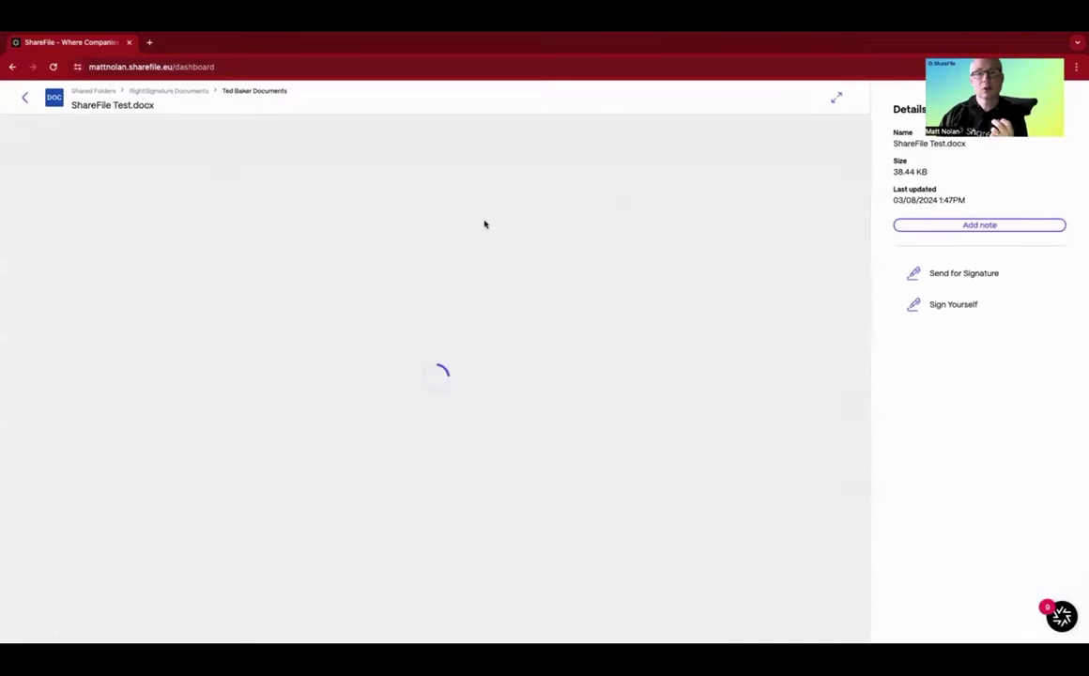
left_click(26, 96)
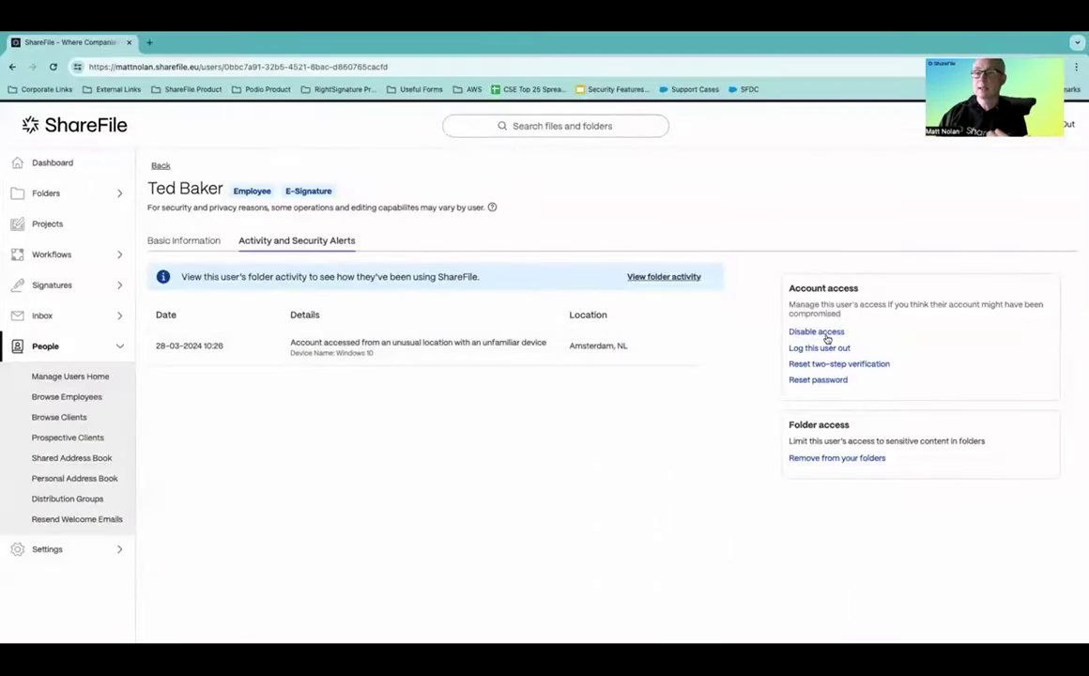
left_click(825, 333)
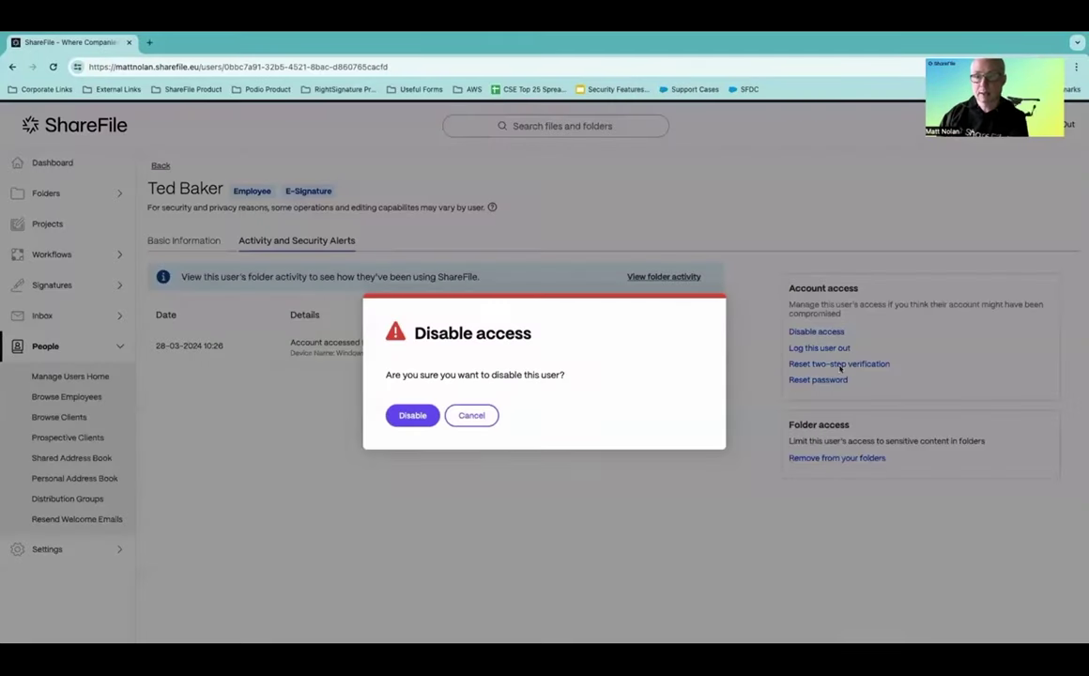
left_click(409, 415)
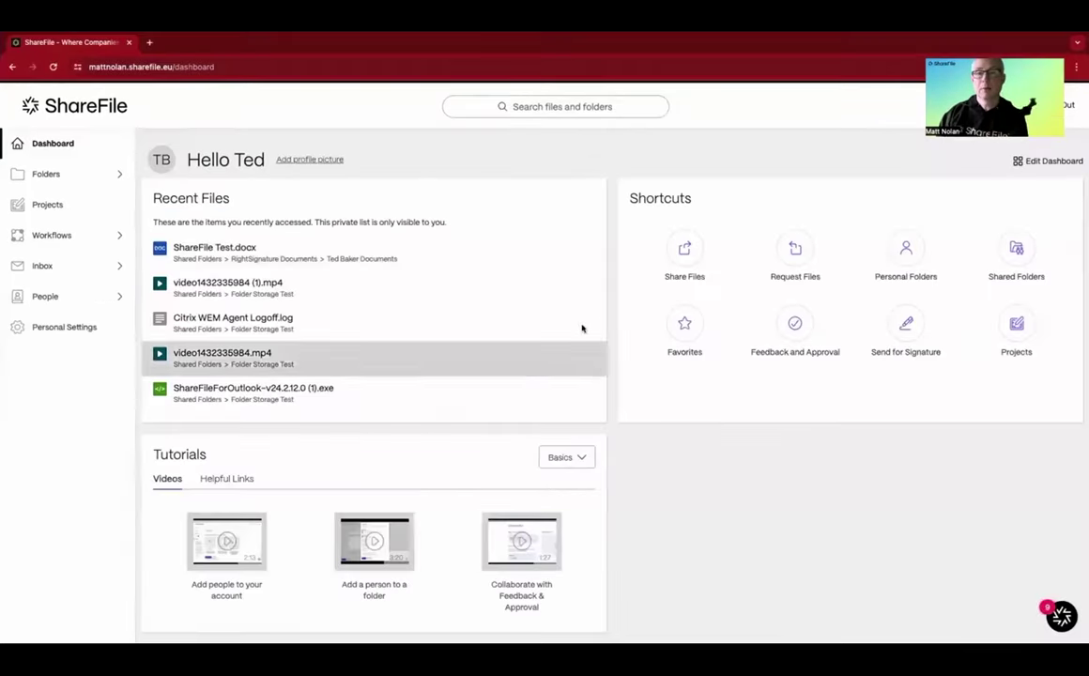
left_click(54, 68)
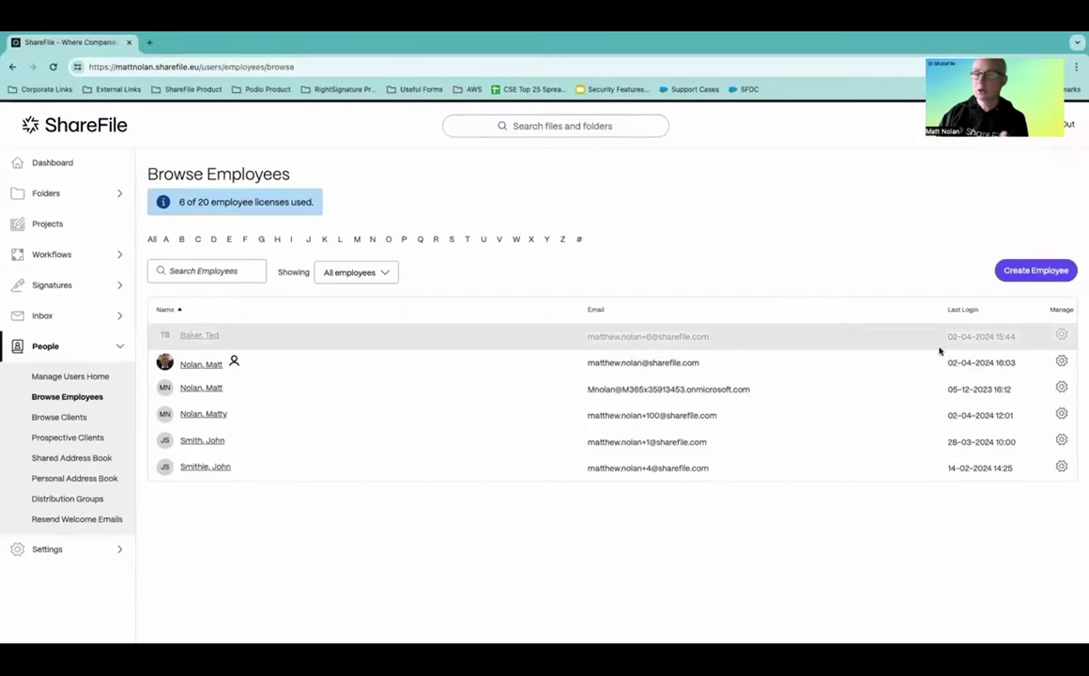
Enable the disabled employee's account again from their profile and reload the dashboard in the employee's session
left_click(1064, 337)
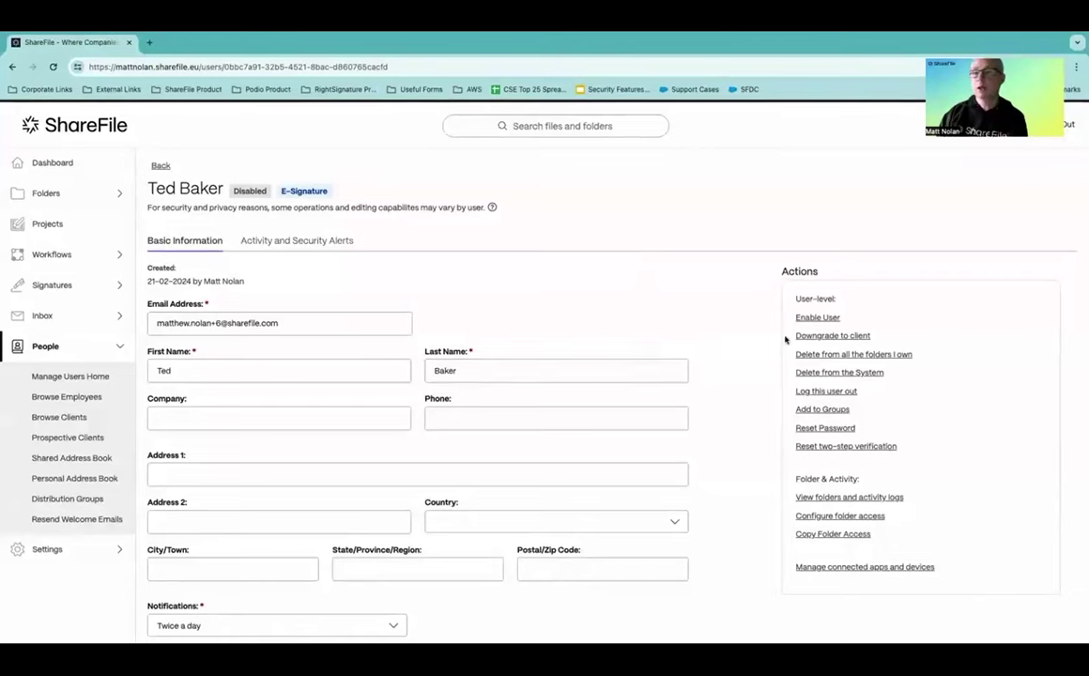
left_click(824, 319)
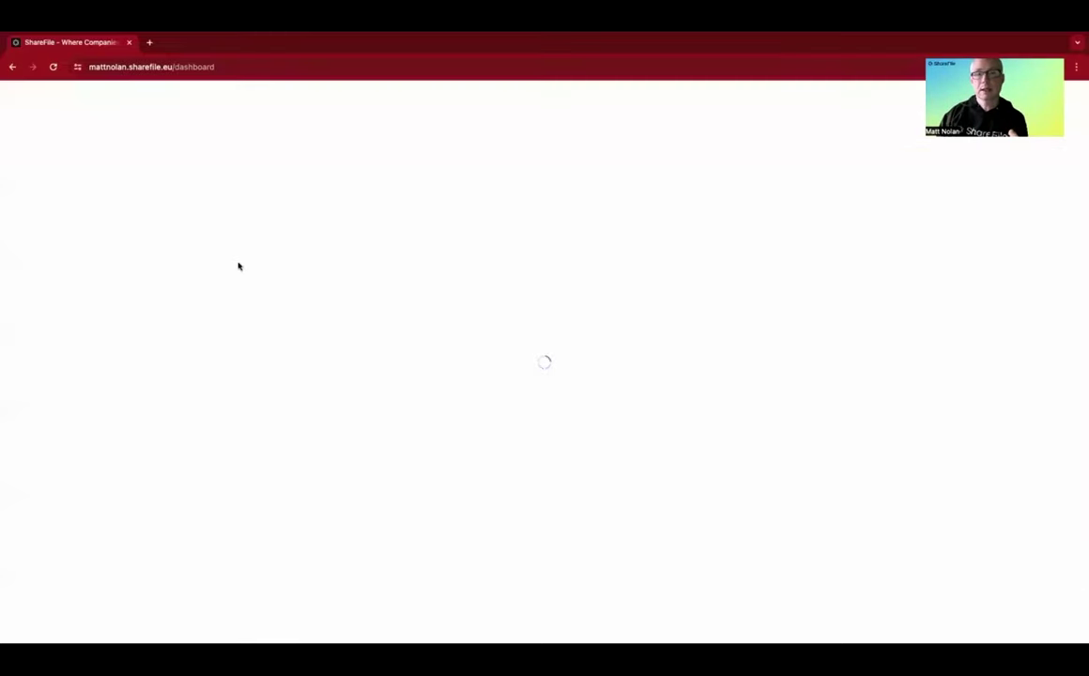
left_click(54, 66)
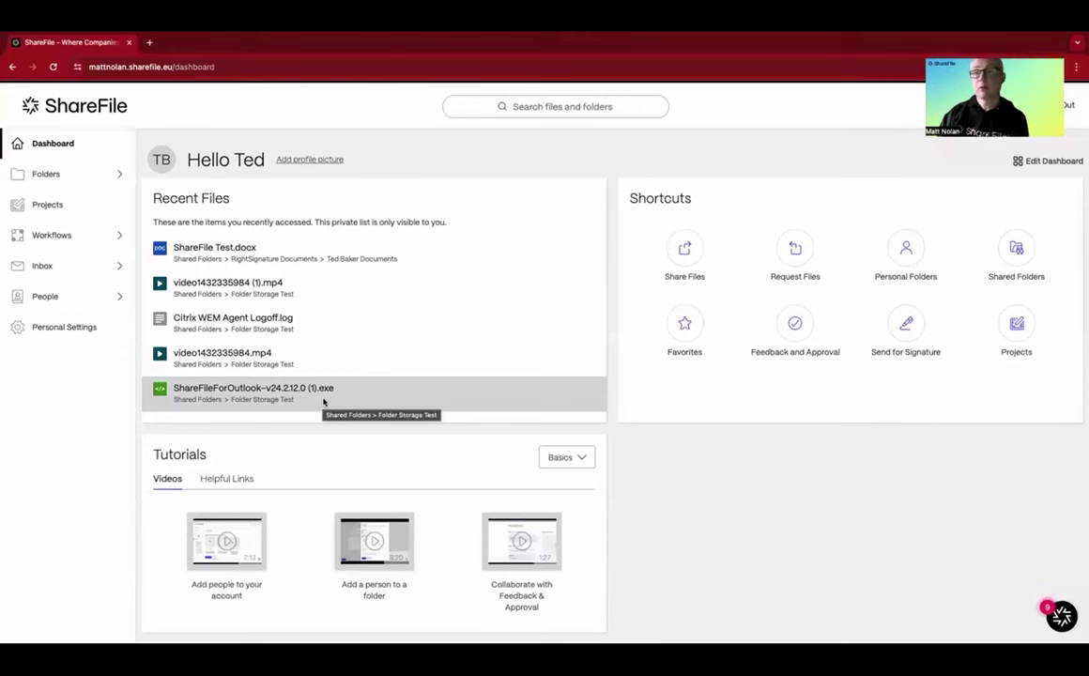
mouse_move(851, 37)
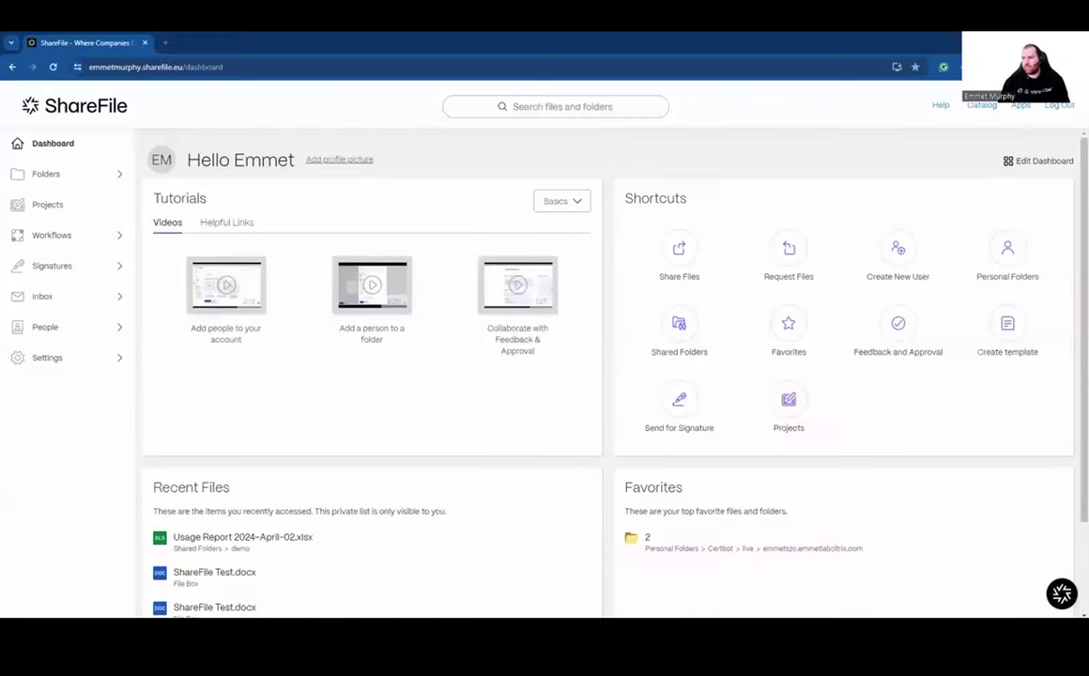
Open File Settings in the admin advanced preferences and examine the share and request permissions and defaults
left_click(91, 358)
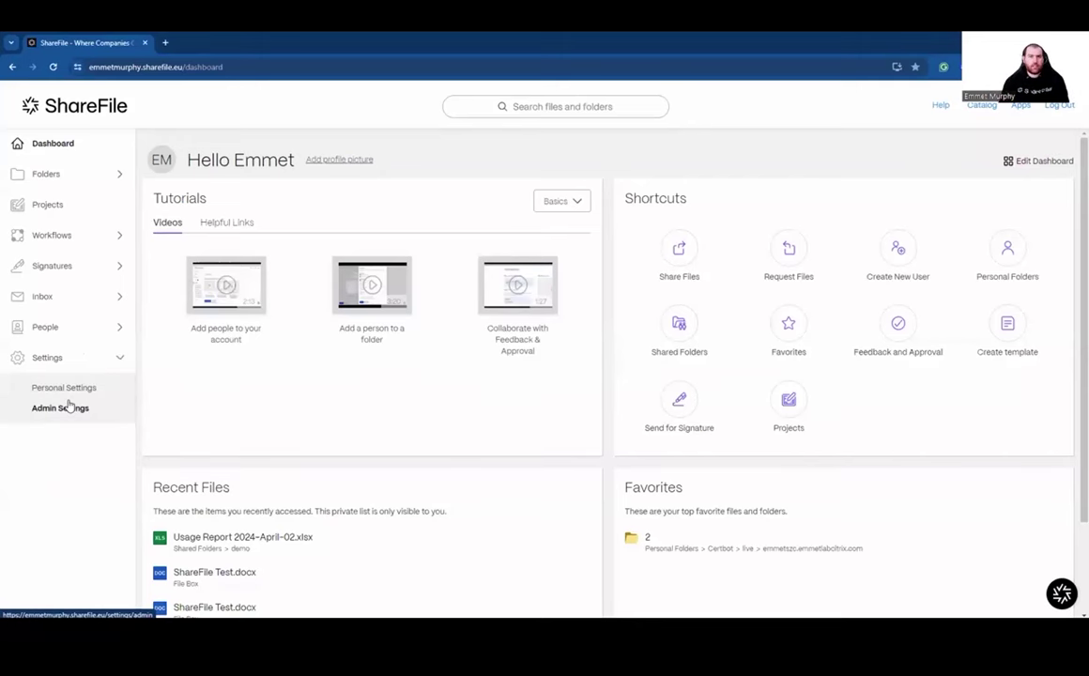
left_click(67, 407)
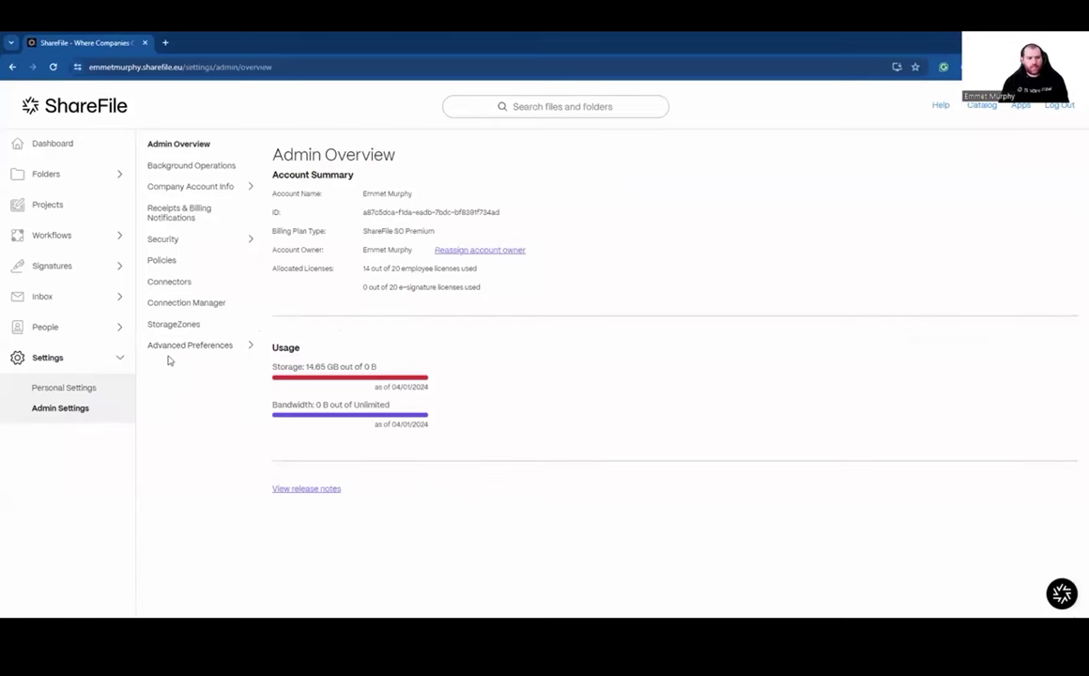
left_click(174, 347)
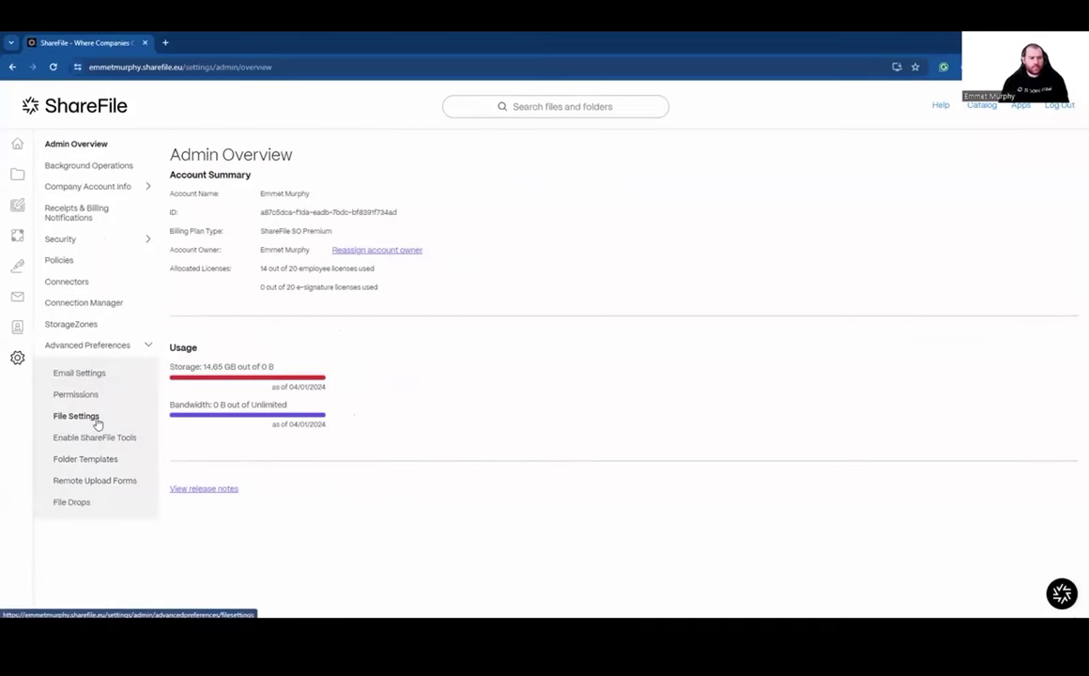
left_click(94, 418)
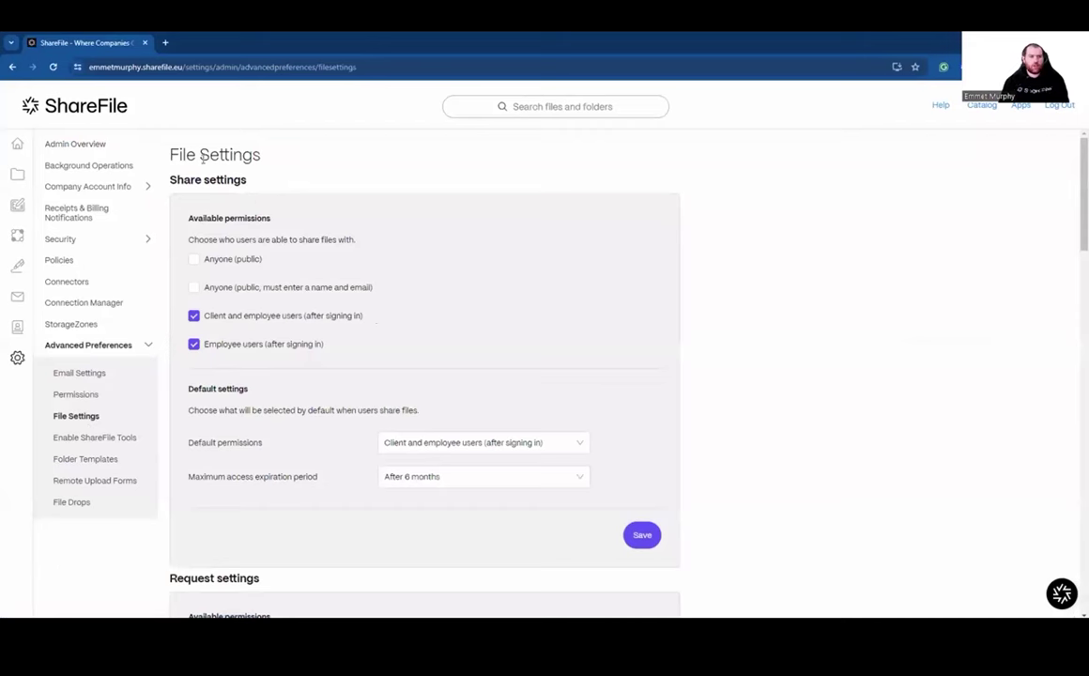
scroll(223, 182, "down", 4)
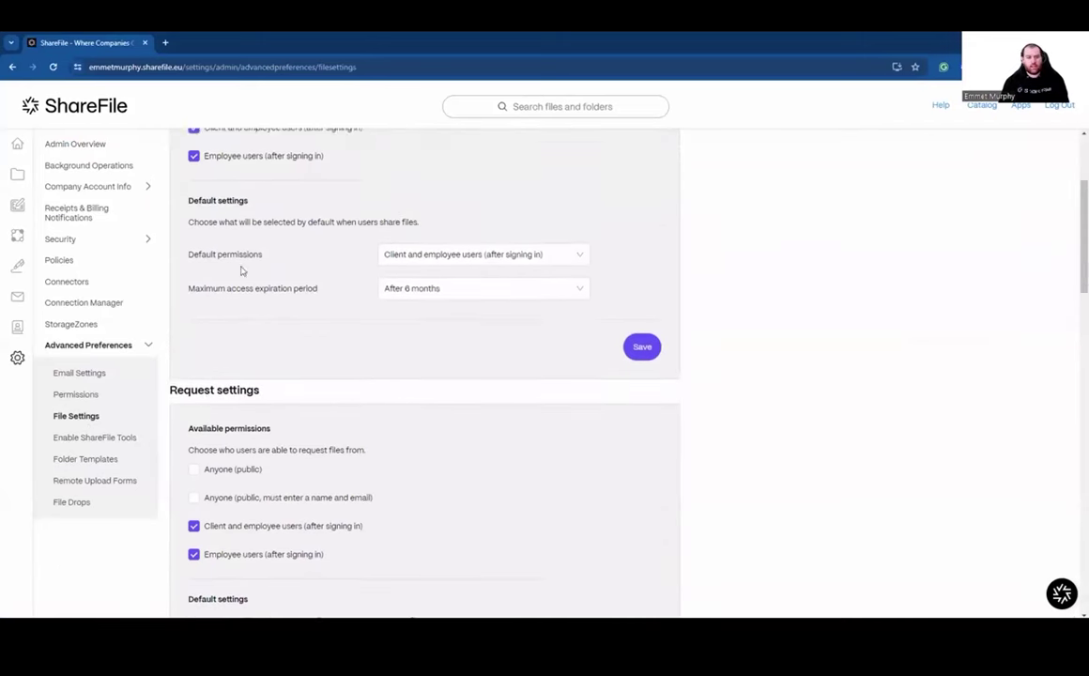
scroll(291, 397, "up", 4)
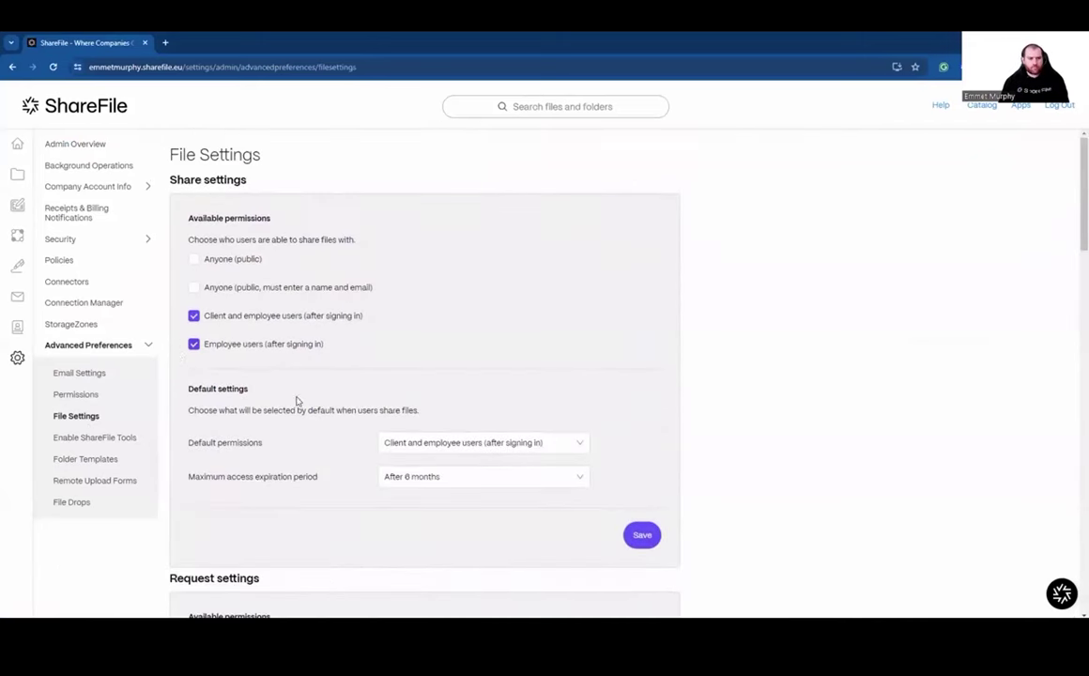
scroll(274, 568, "down", 4)
scroll(320, 512, "up", 4)
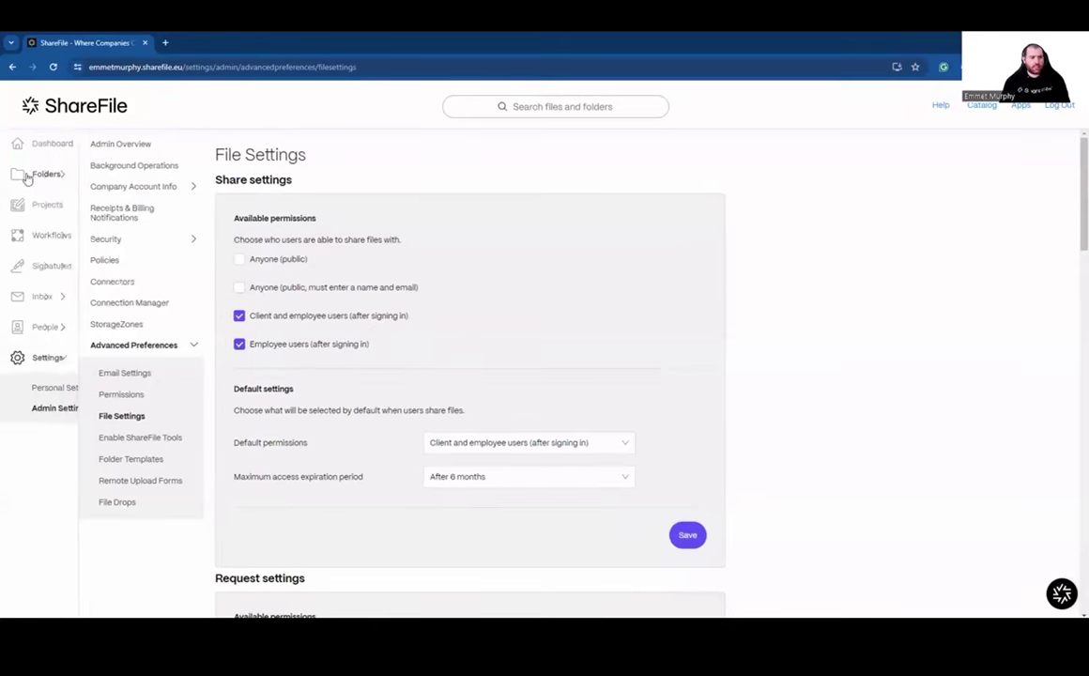
Open the demo shared folder, select ShareFile Test.docx and start creating another share link for it
left_click(46, 174)
left_click(62, 224)
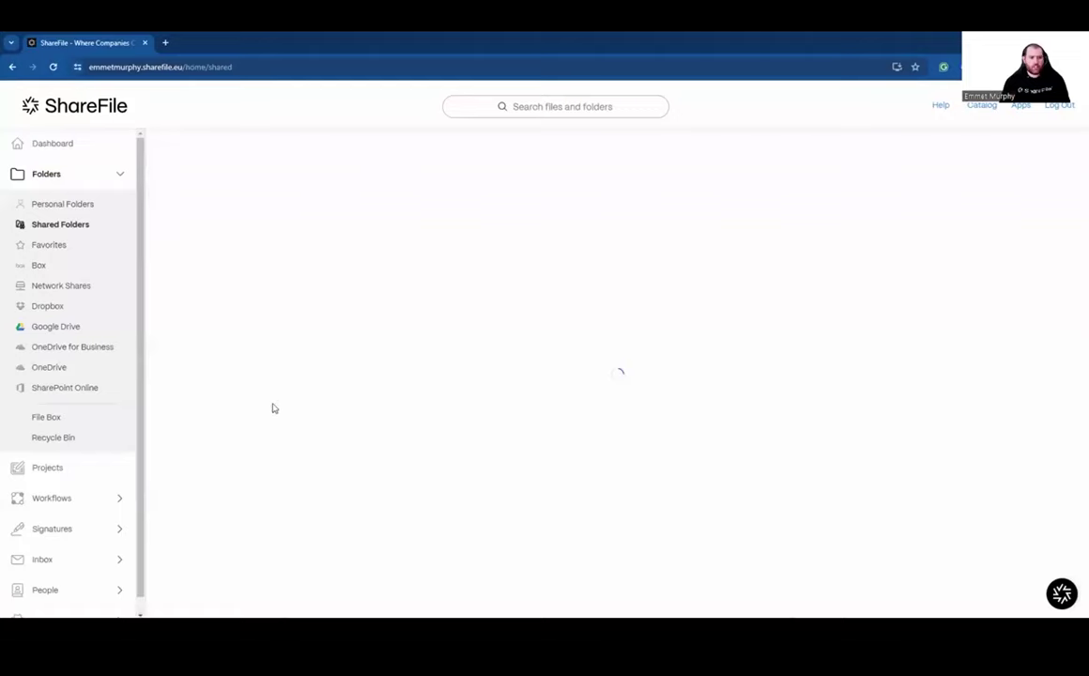
left_click(219, 359)
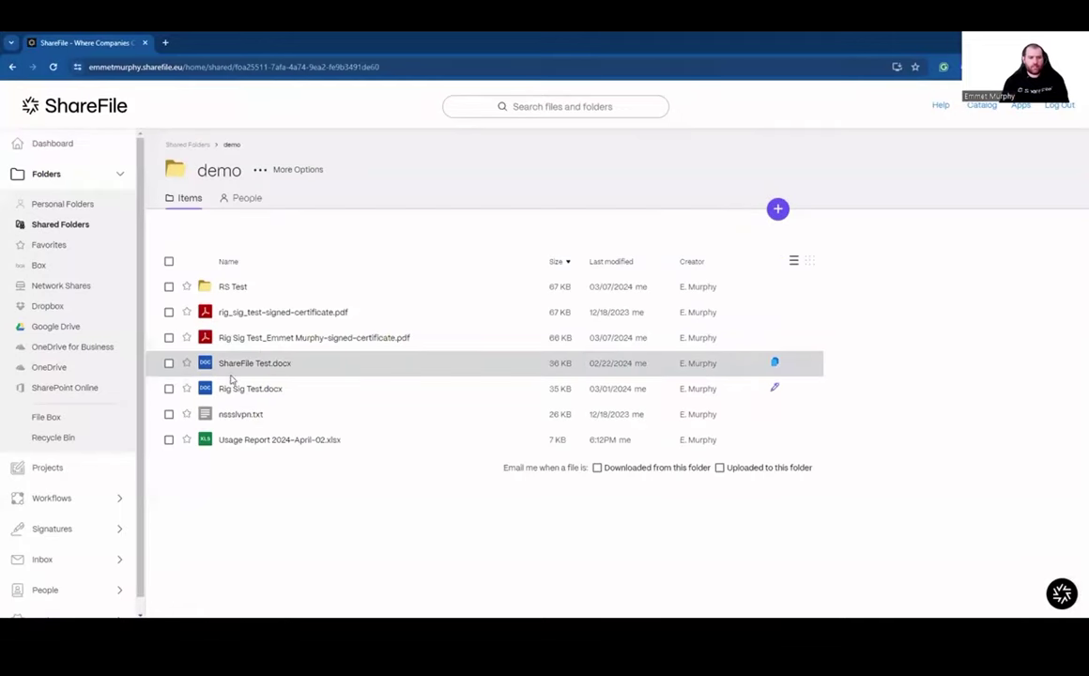
left_click(169, 362)
left_click(273, 233)
left_click(566, 427)
Examine the new link's permission, audience and expiration options, including client and employee users, and close it without creating the link
left_click(447, 282)
left_click(438, 328)
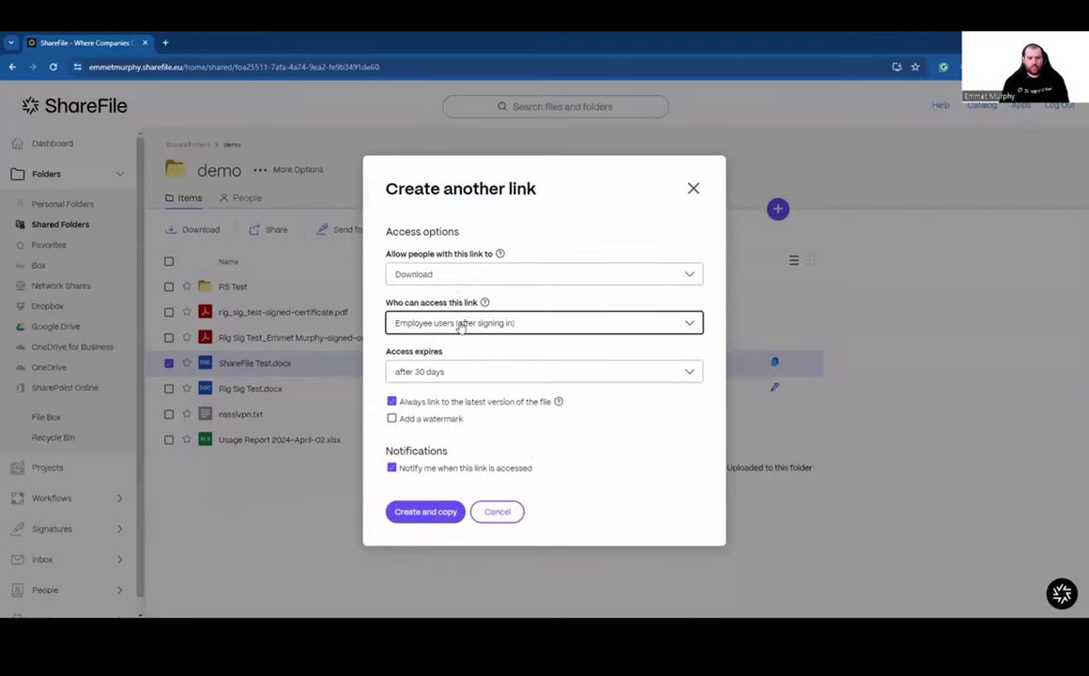
left_click(460, 324)
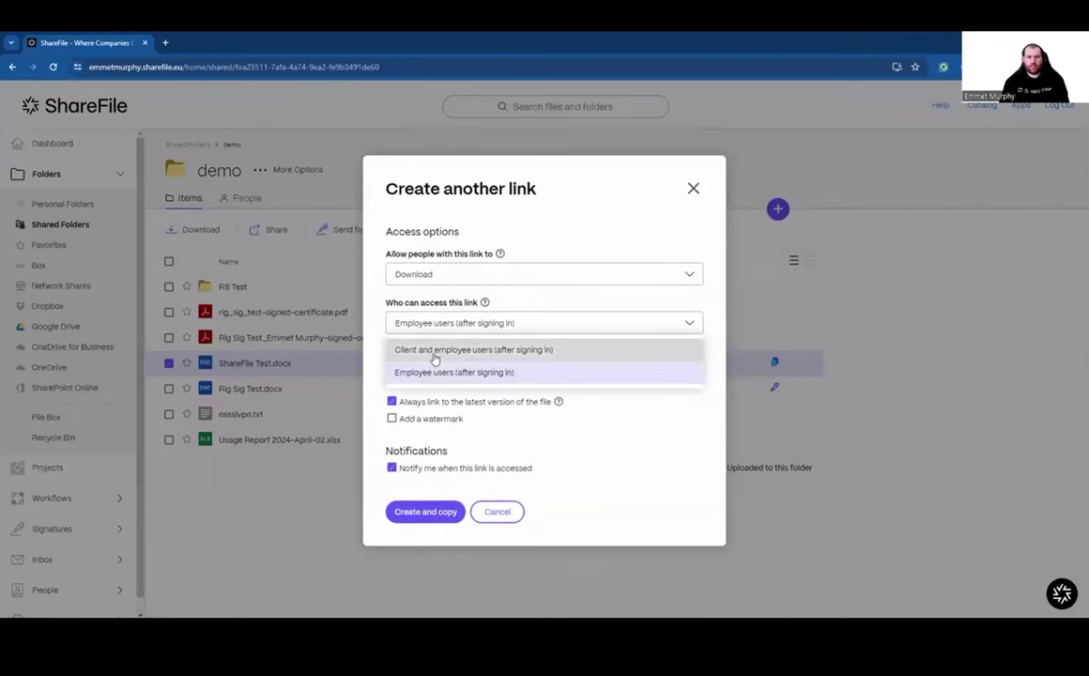
left_click(380, 344)
left_click(481, 329)
left_click(445, 350)
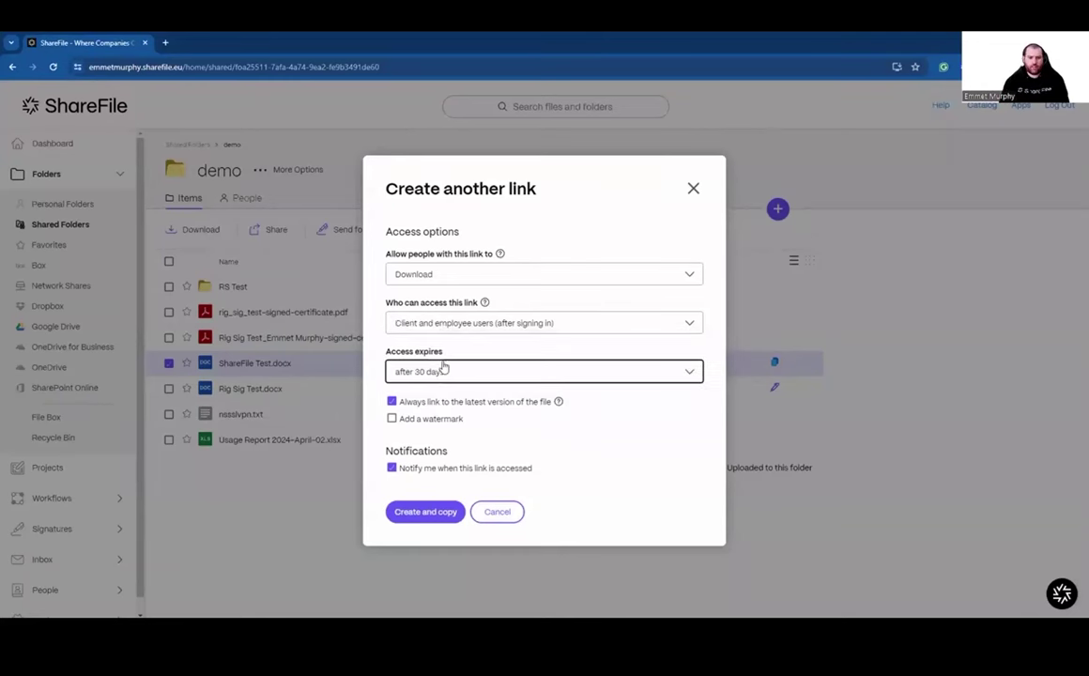
left_click(498, 513)
left_click(674, 369)
left_click(671, 255)
left_click(693, 239)
Return to the admin settings and open the Permissions page of the advanced preferences
scroll(54, 606, "down", 1)
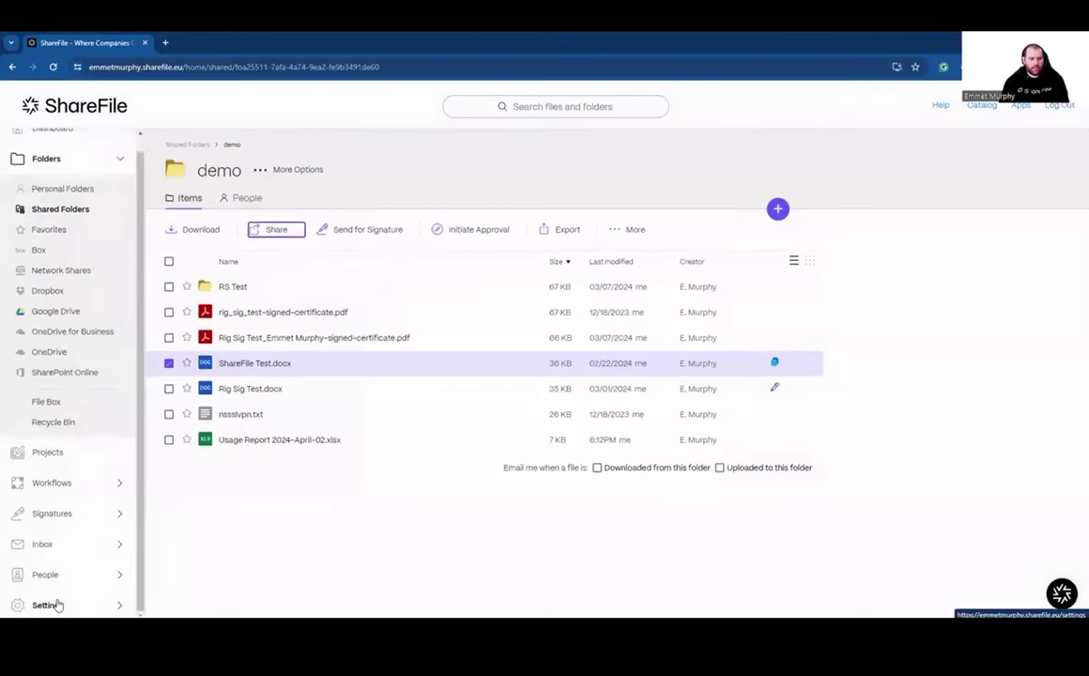
left_click(53, 603)
left_click(66, 416)
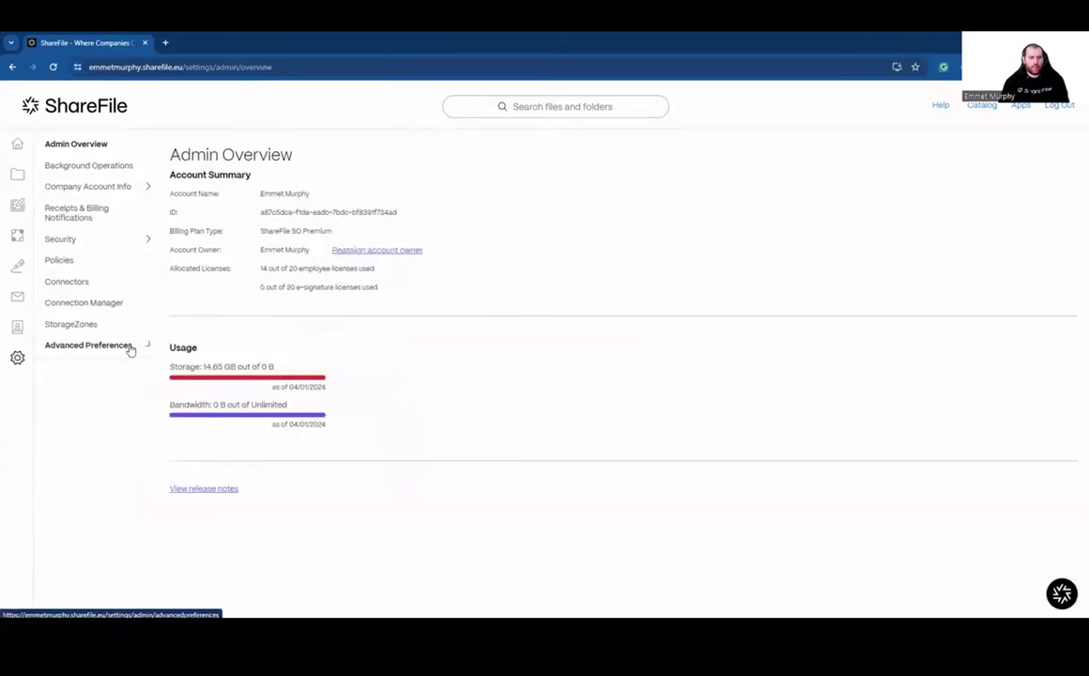
left_click(122, 346)
left_click(93, 399)
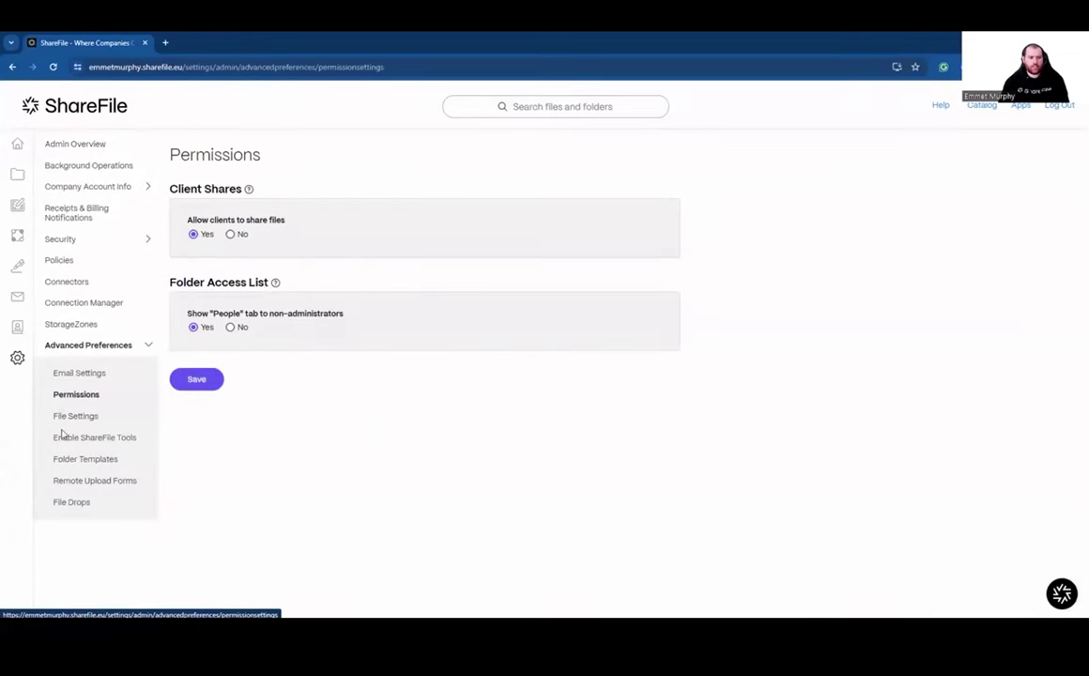
In File Settings, allow file sharing with Anyone (public) and Anyone (public, must enter a name and email), and save the share settings
left_click(78, 416)
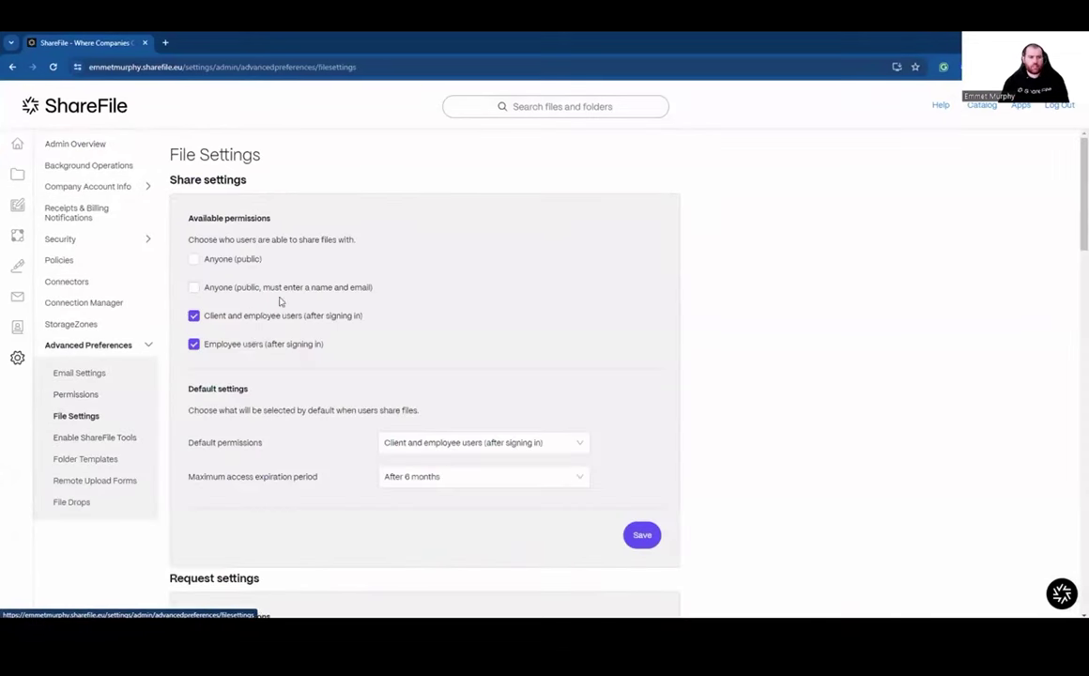
left_click(216, 296)
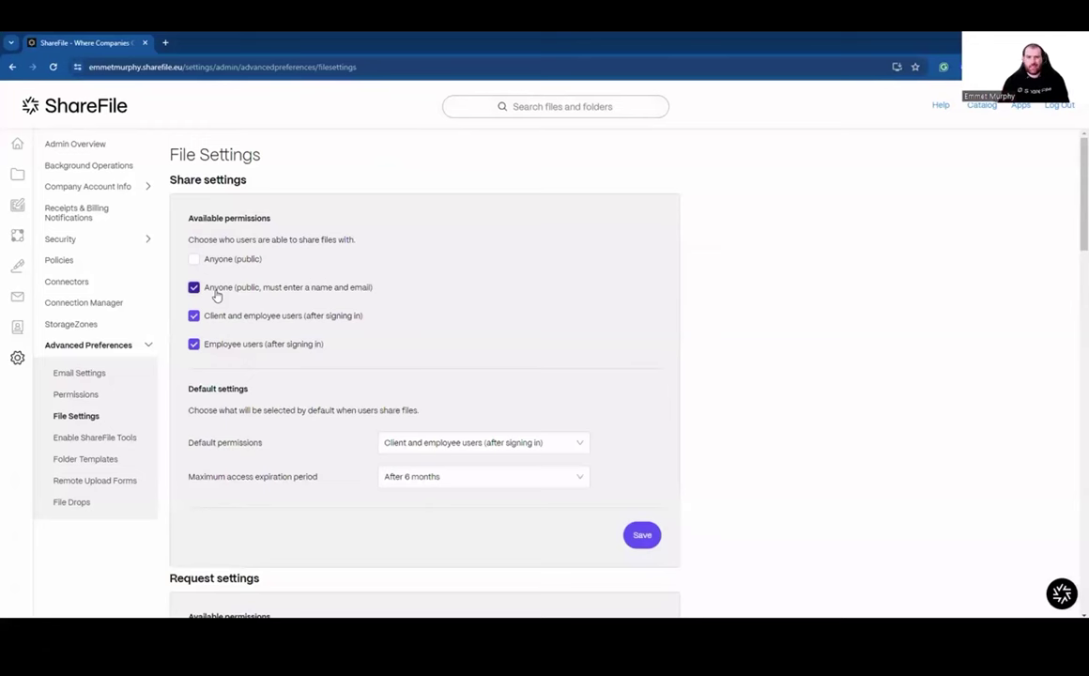
left_click(210, 259)
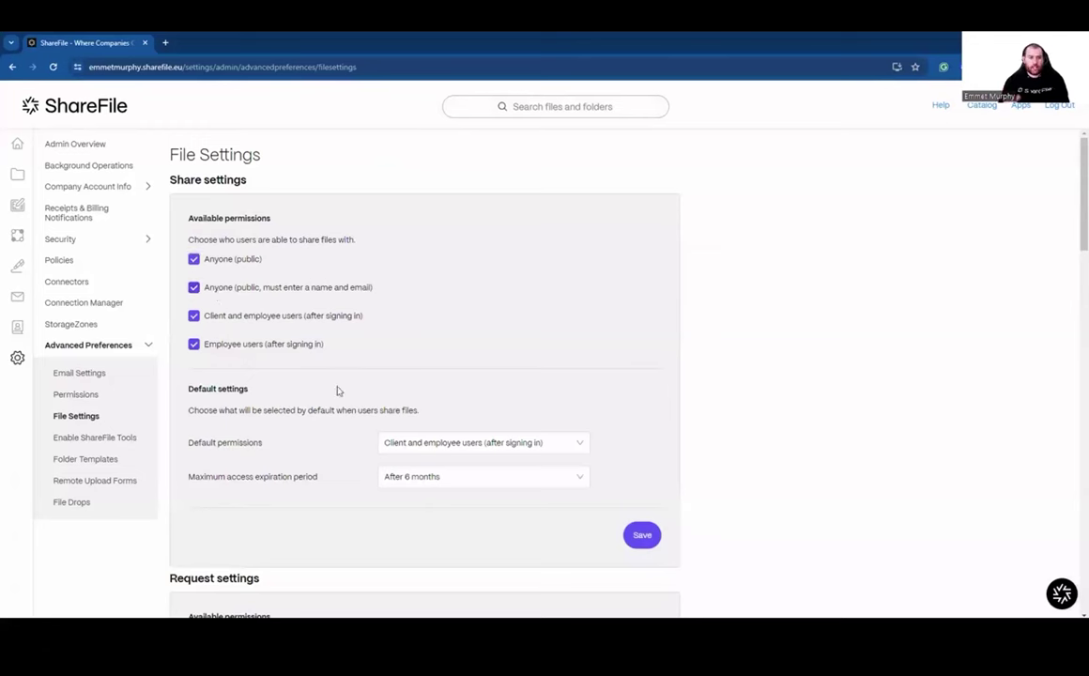
left_click(648, 539)
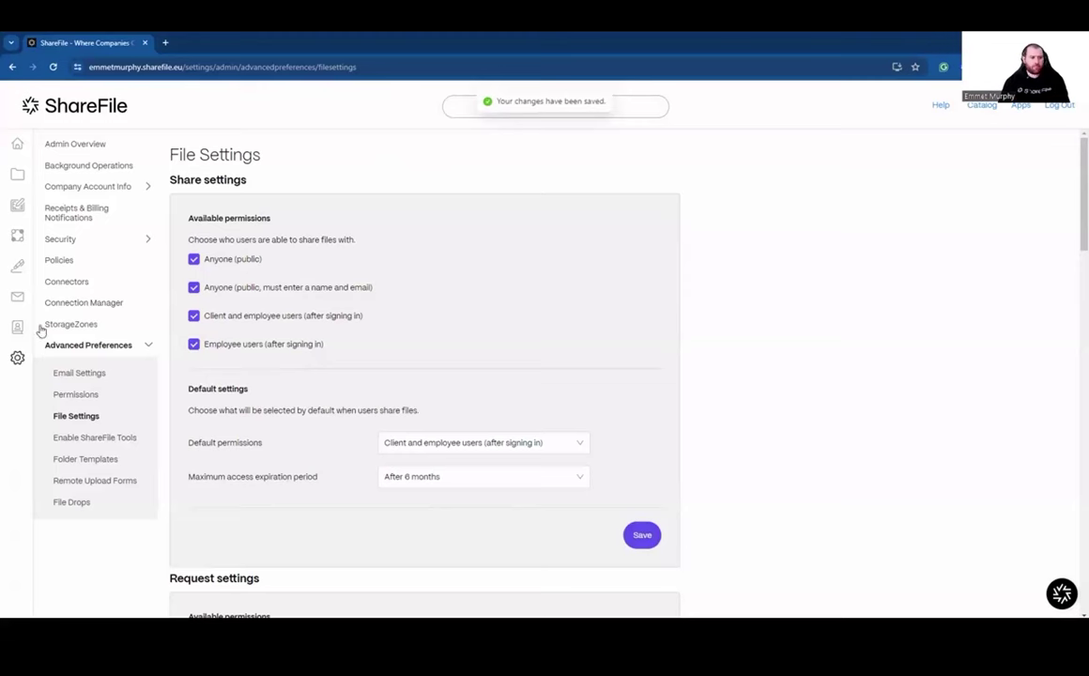
Open the demo shared folder, select ShareFile Test.docx and open the options for creating another share link
mouse_move(27, 341)
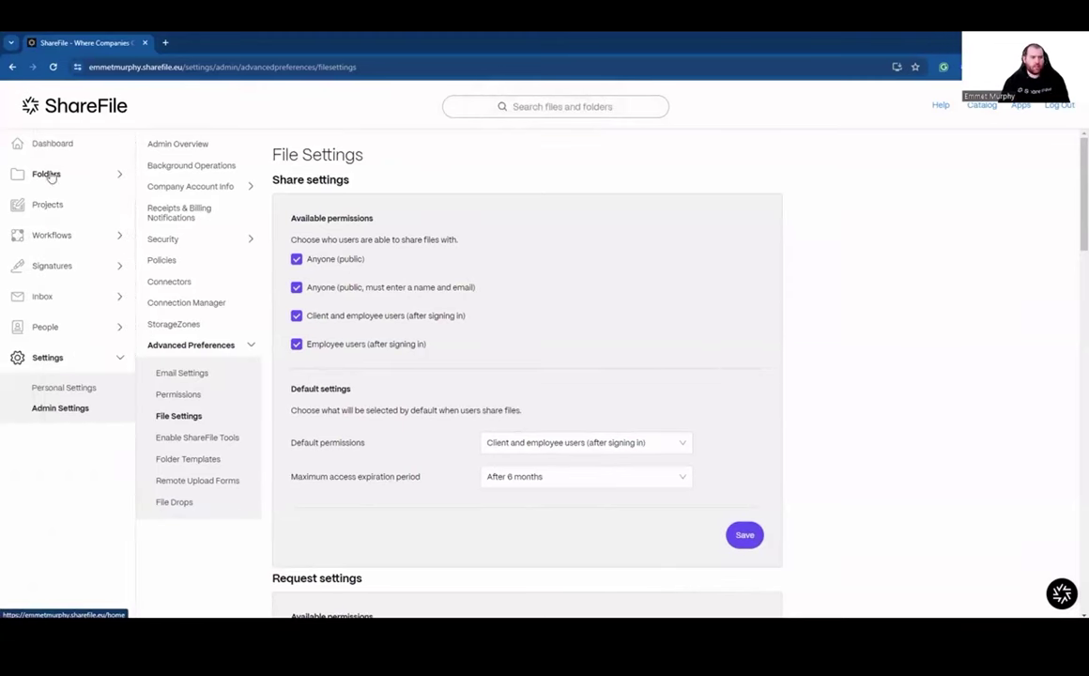
left_click(45, 174)
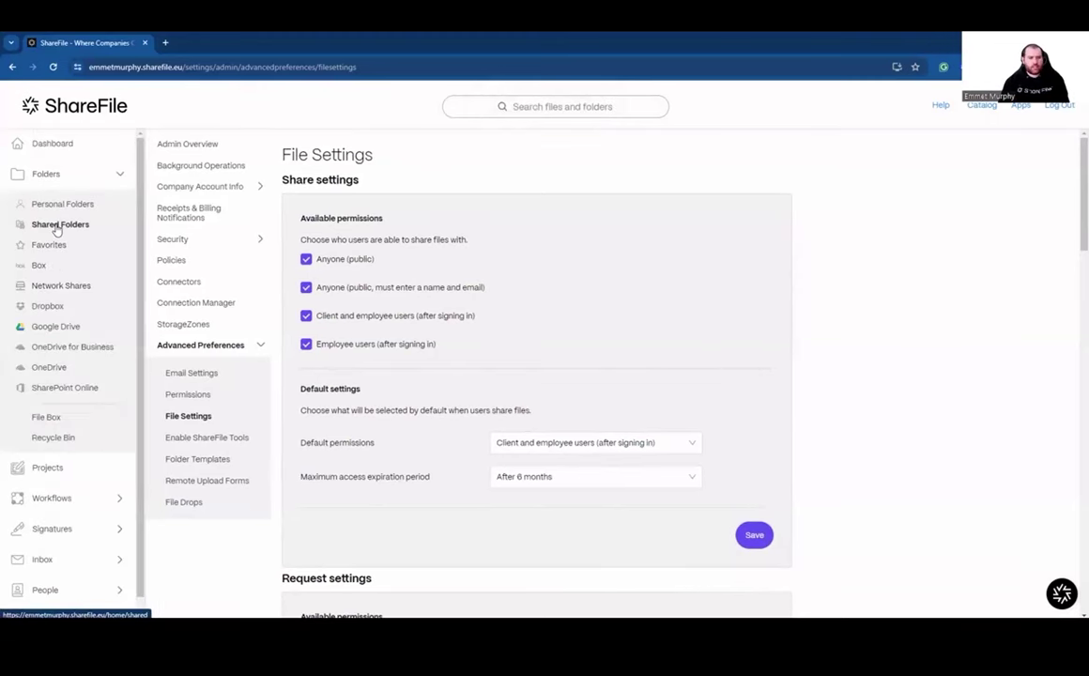
left_click(56, 226)
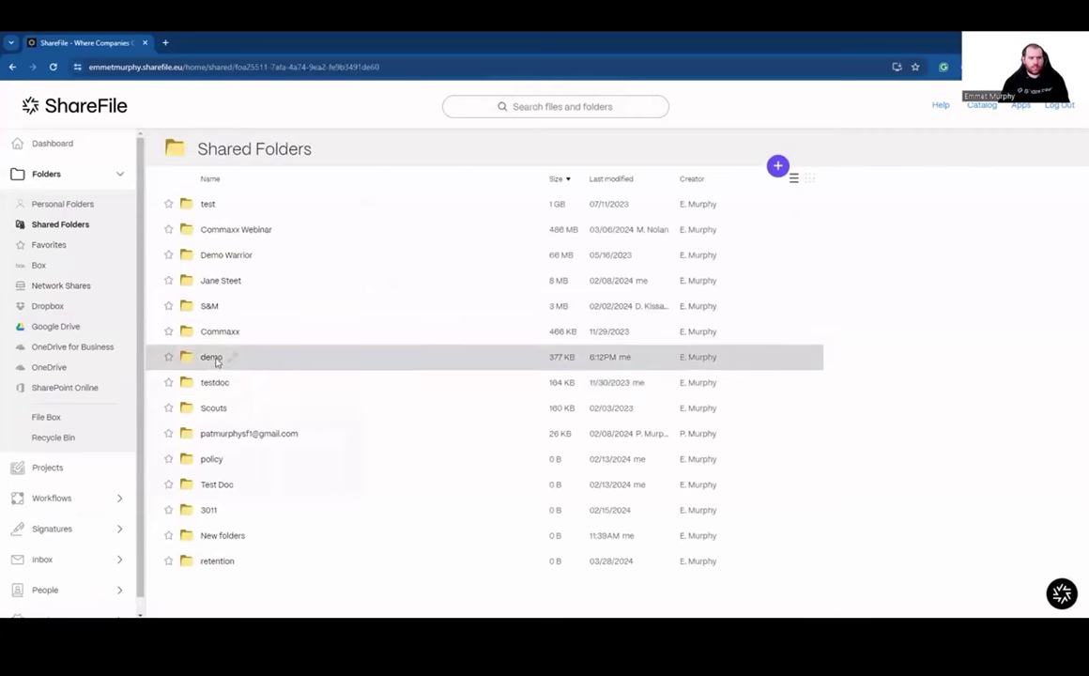
left_click(214, 358)
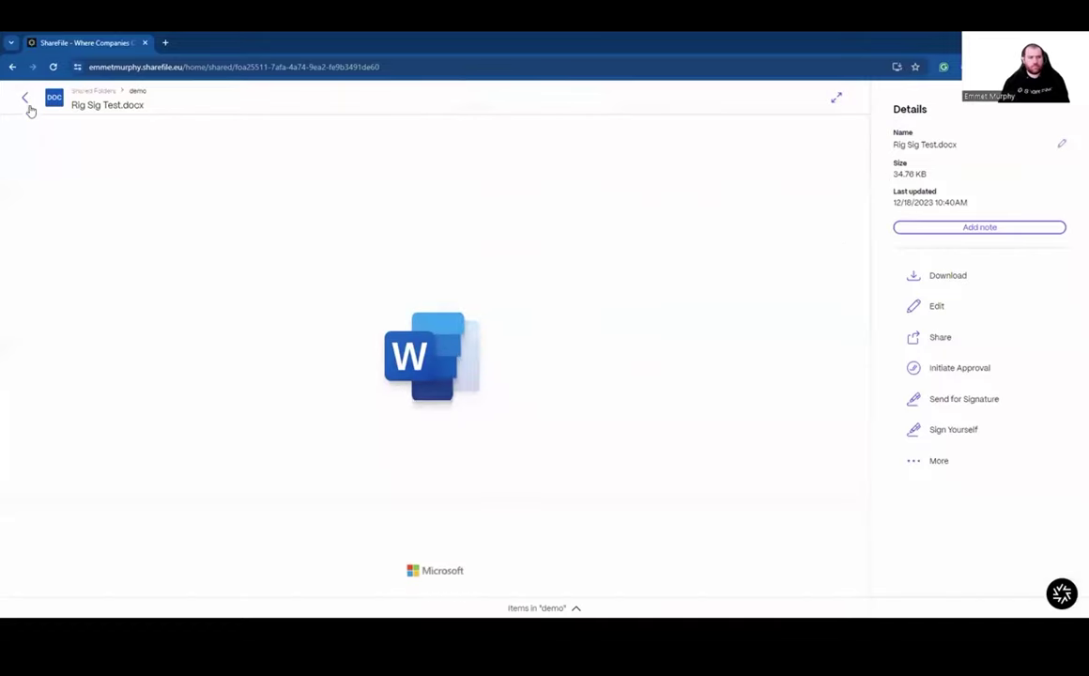
left_click(25, 98)
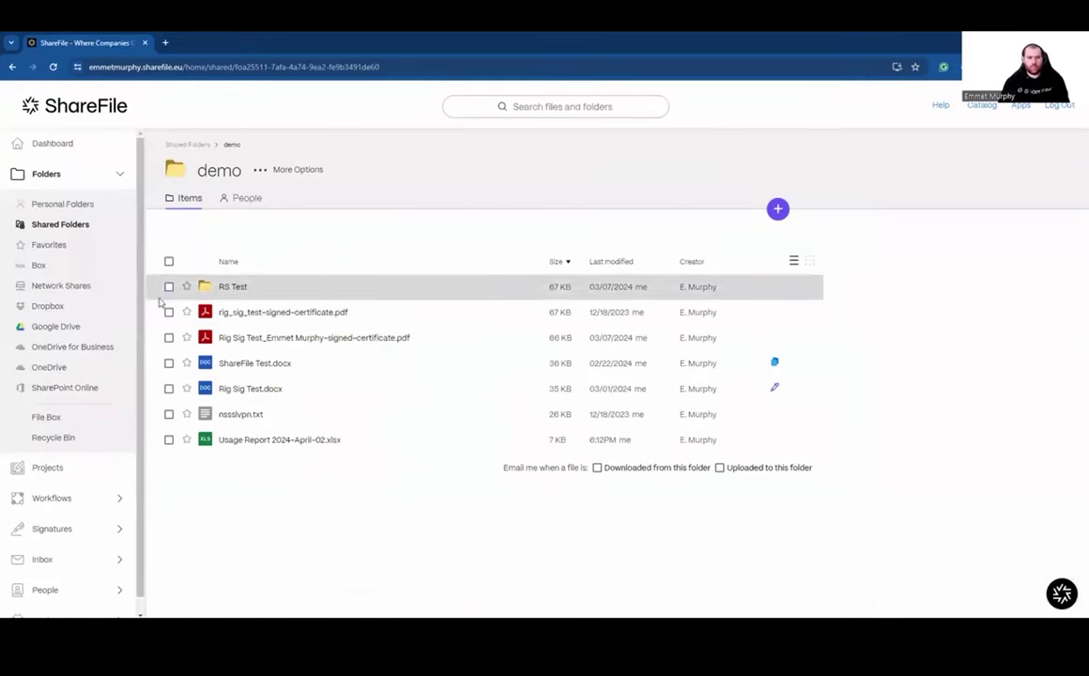
left_click(169, 364)
left_click(271, 231)
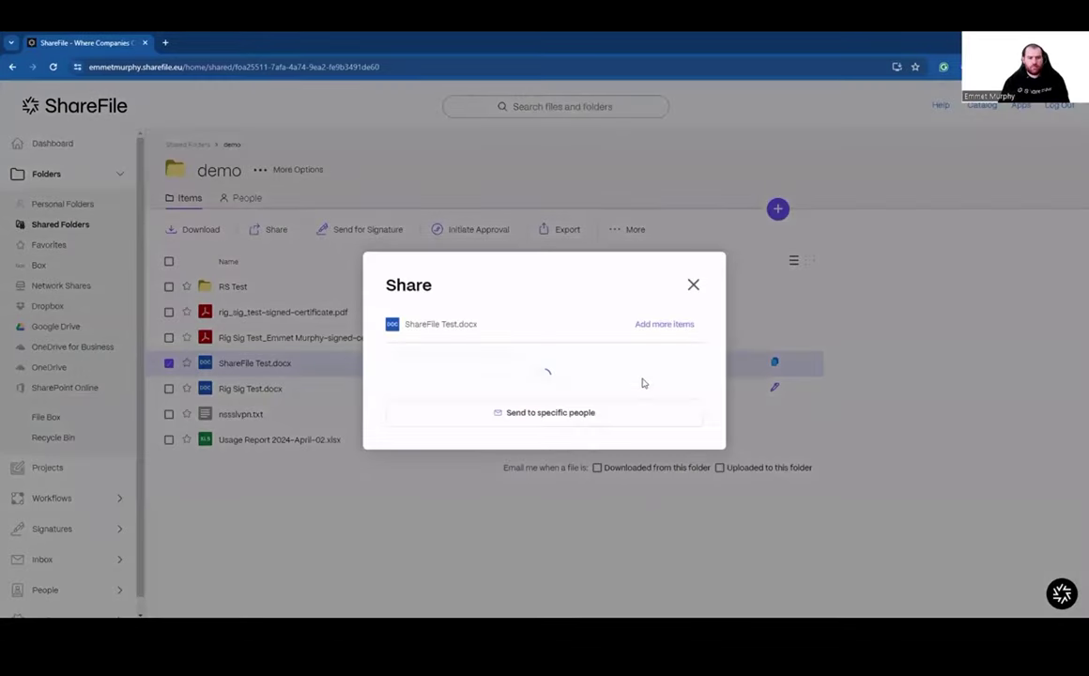
left_click(673, 369)
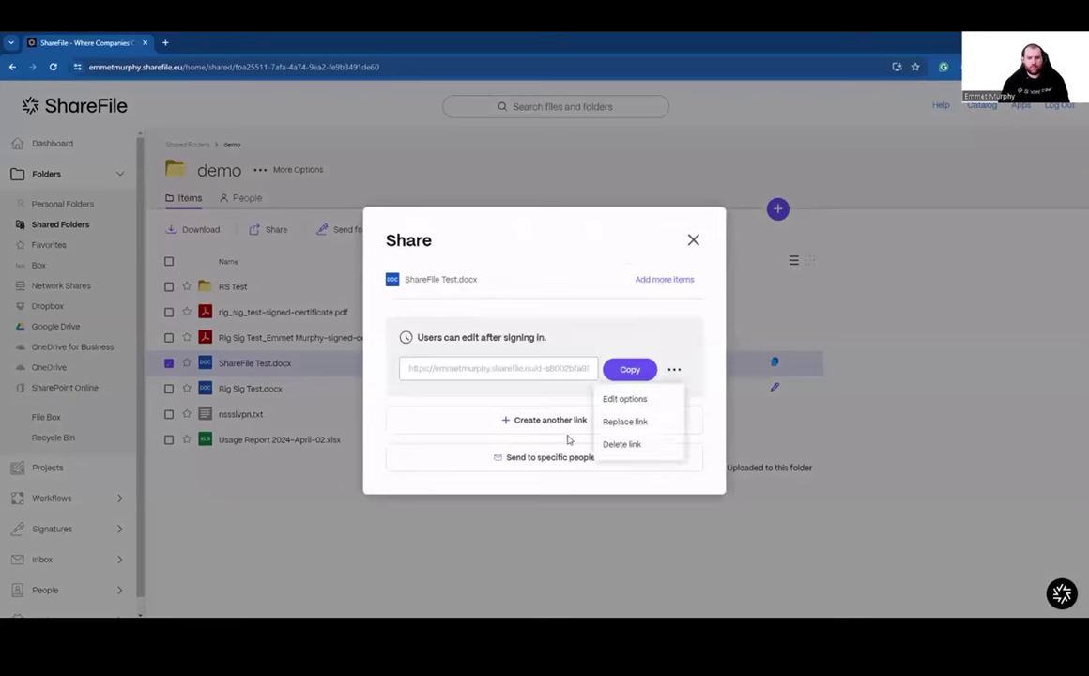
left_click(567, 425)
Choose Download access for the new link, examine the options for who can access it, and close sharing without creating the link
left_click(472, 286)
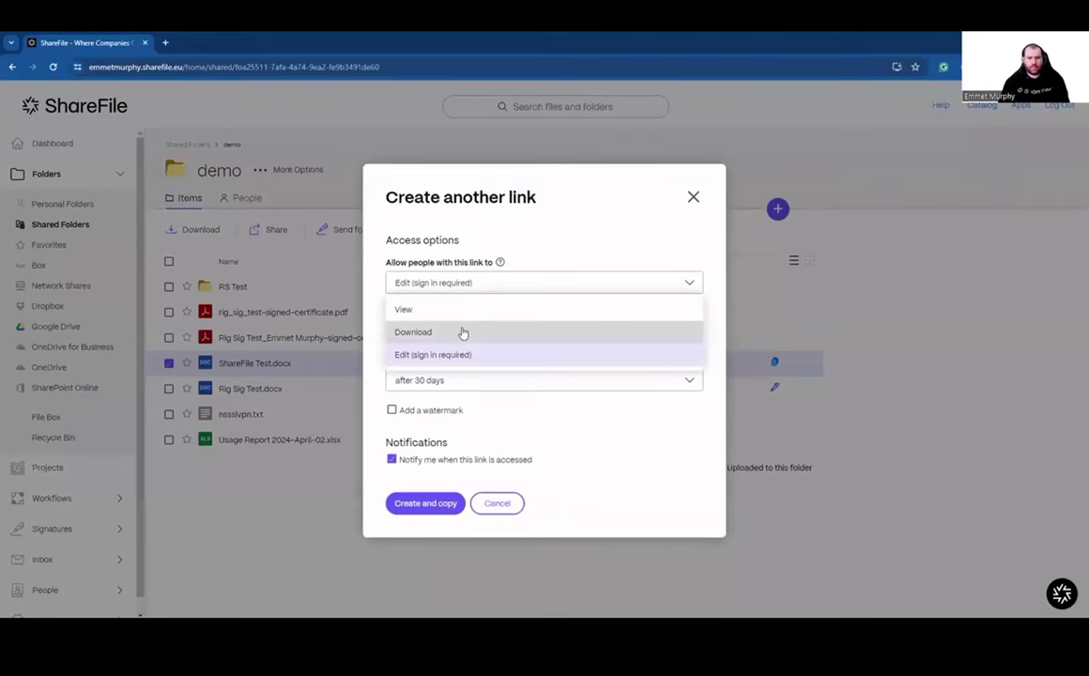
left_click(462, 329)
left_click(461, 324)
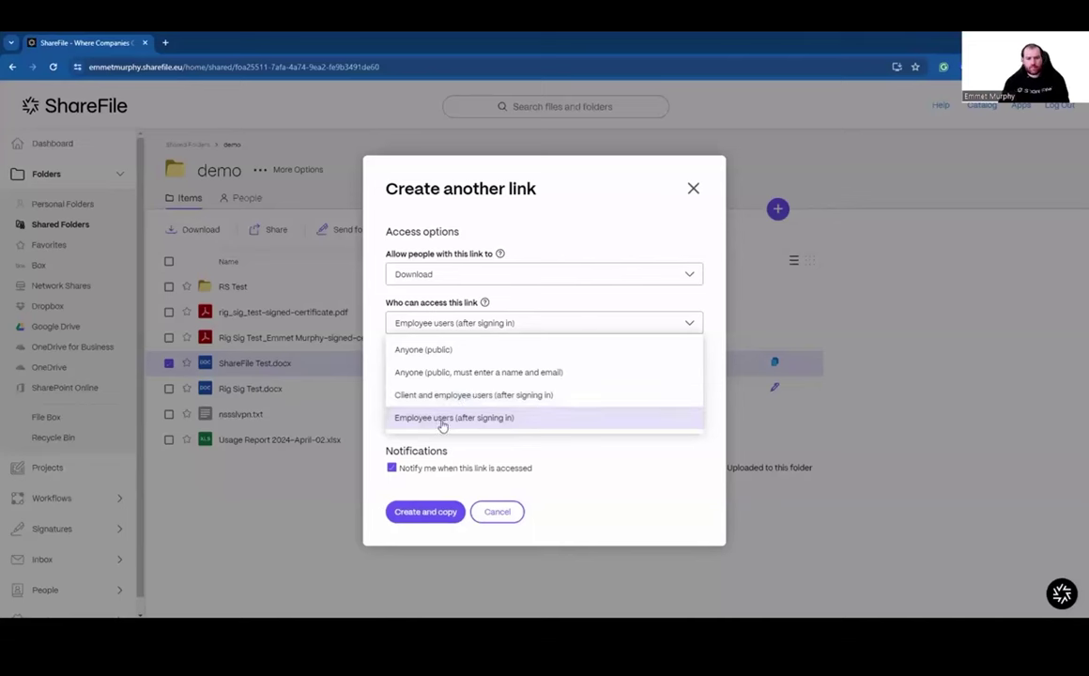
left_click(495, 512)
left_click(692, 241)
Return to File Settings in the admin settings, disallow both Anyone (public) share permissions and save the share settings
left_click(67, 610)
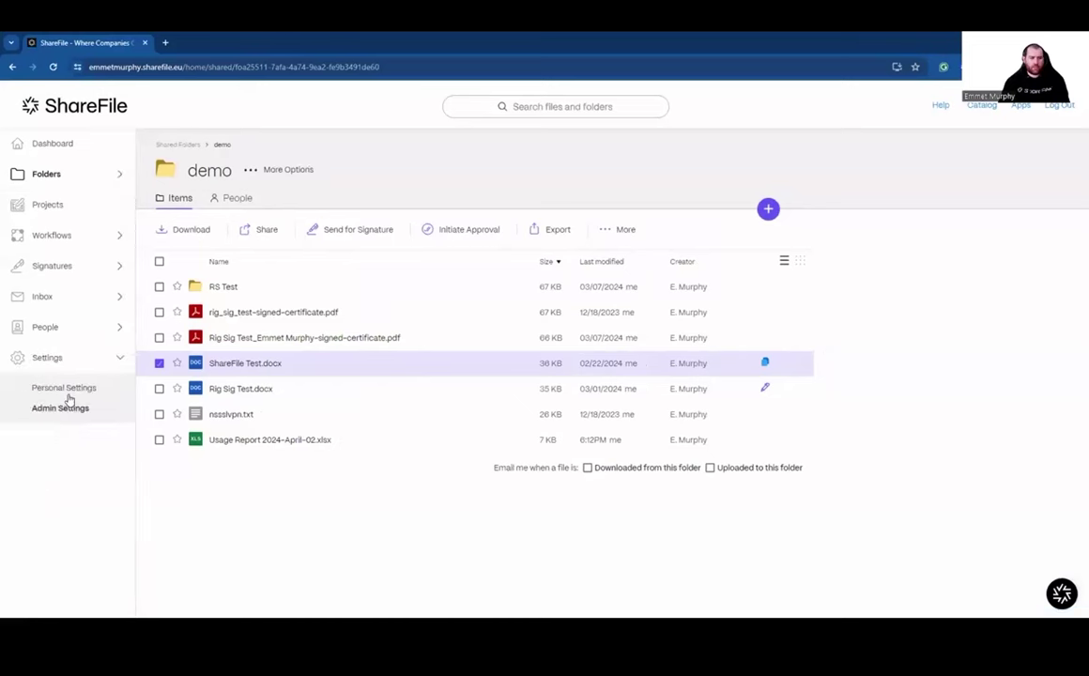
left_click(68, 406)
left_click(187, 345)
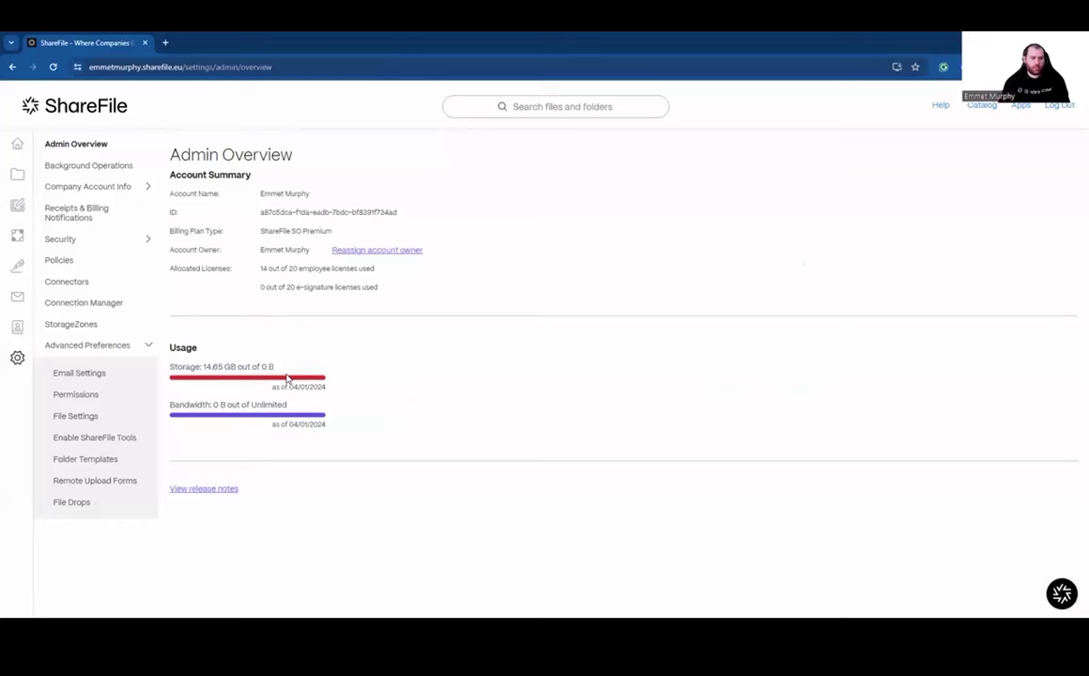
left_click(80, 416)
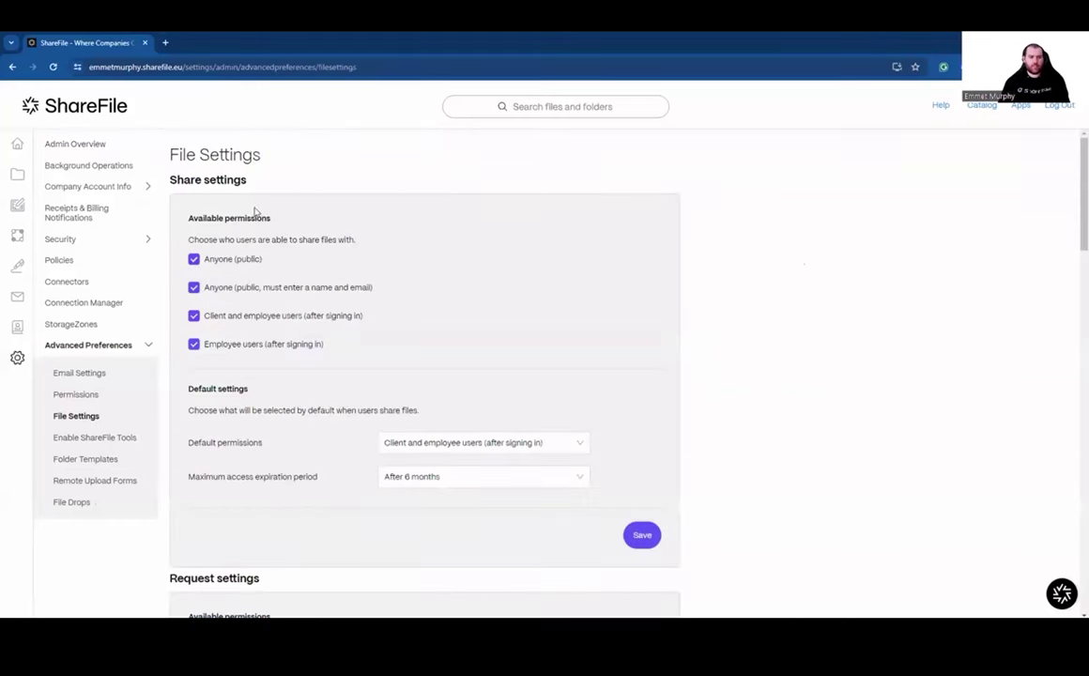
scroll(299, 316, "down", 3)
scroll(313, 407, "up", 3)
left_click(193, 259)
left_click(194, 288)
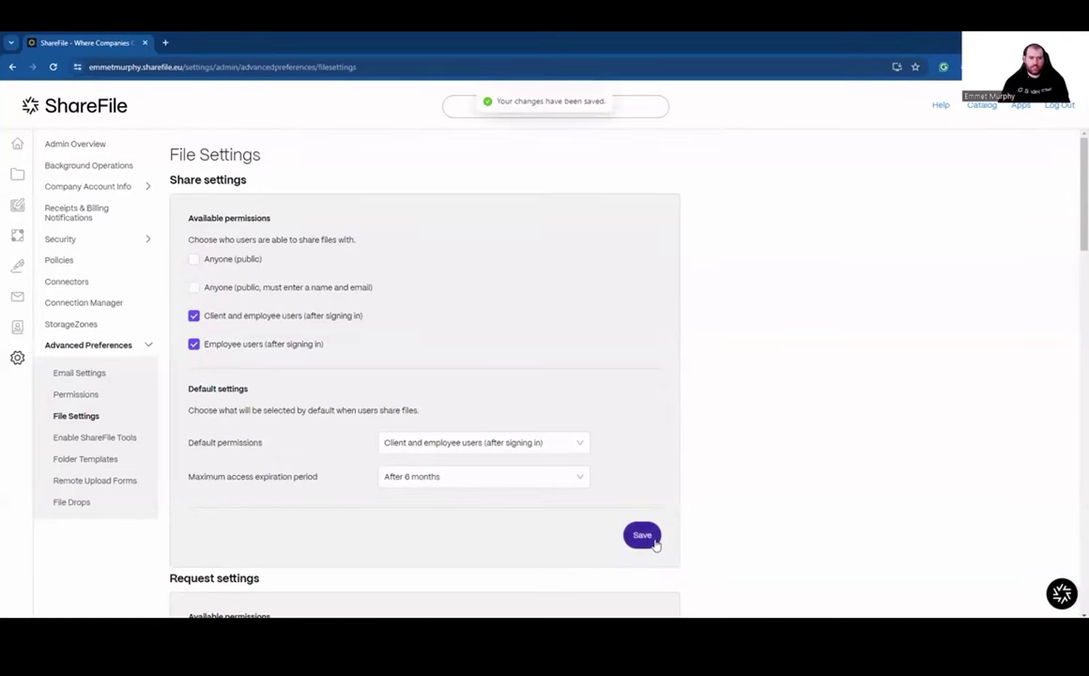
Open the Data Loss Prevention and Password Requirements security pages and examine the password rules and their summary
left_click(110, 239)
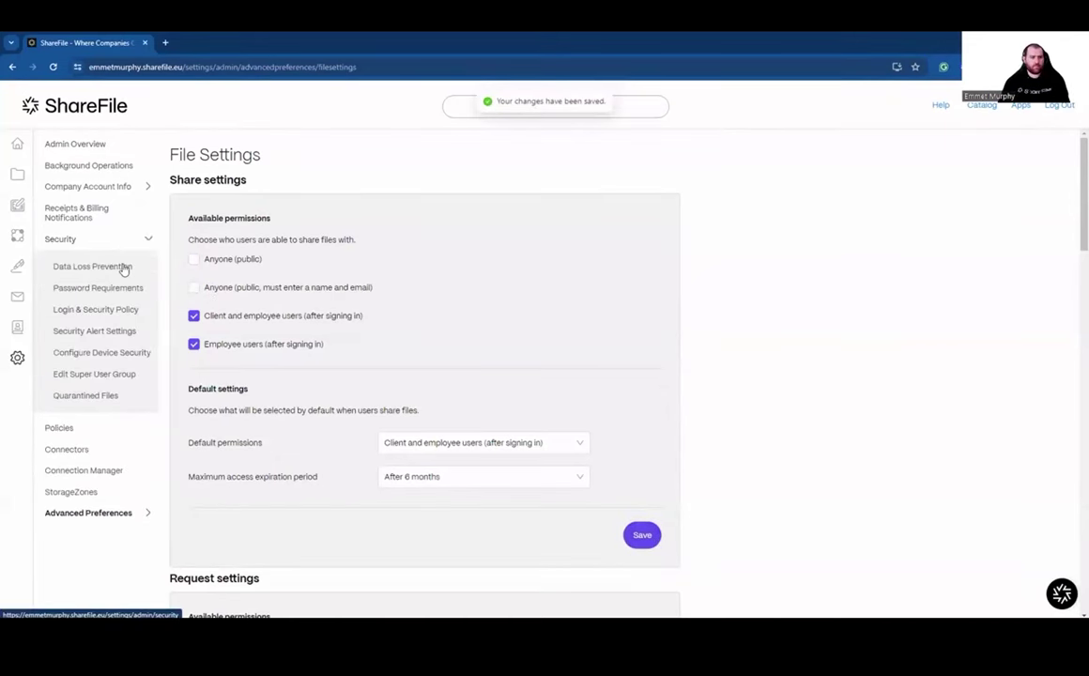
left_click(109, 268)
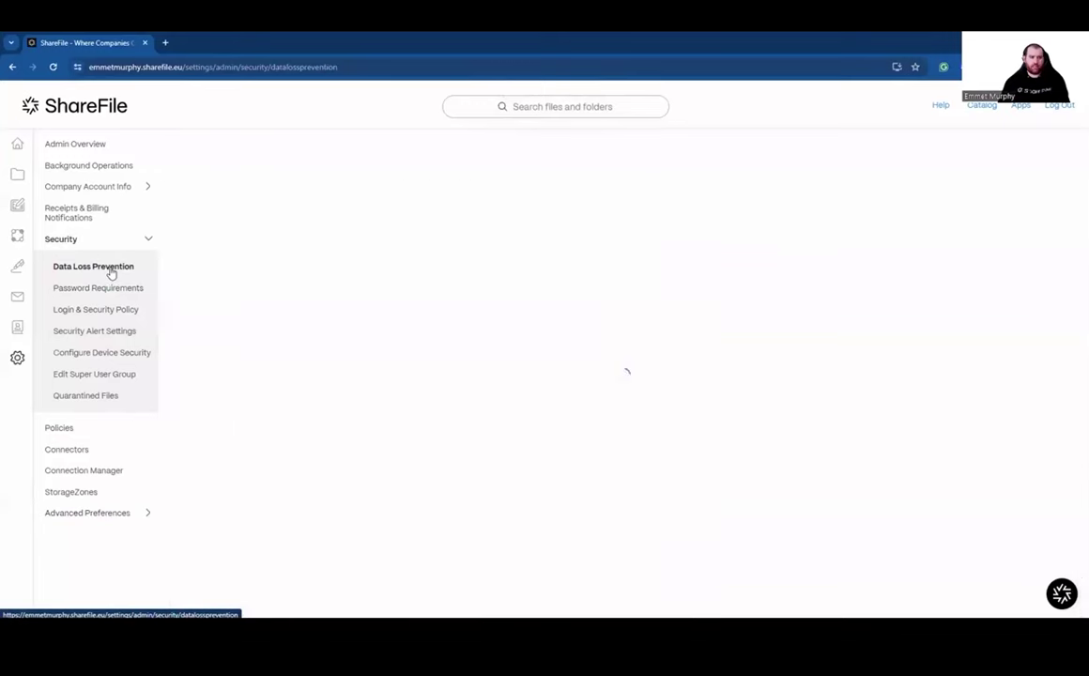
scroll(437, 302, "down", 1)
left_click(102, 287)
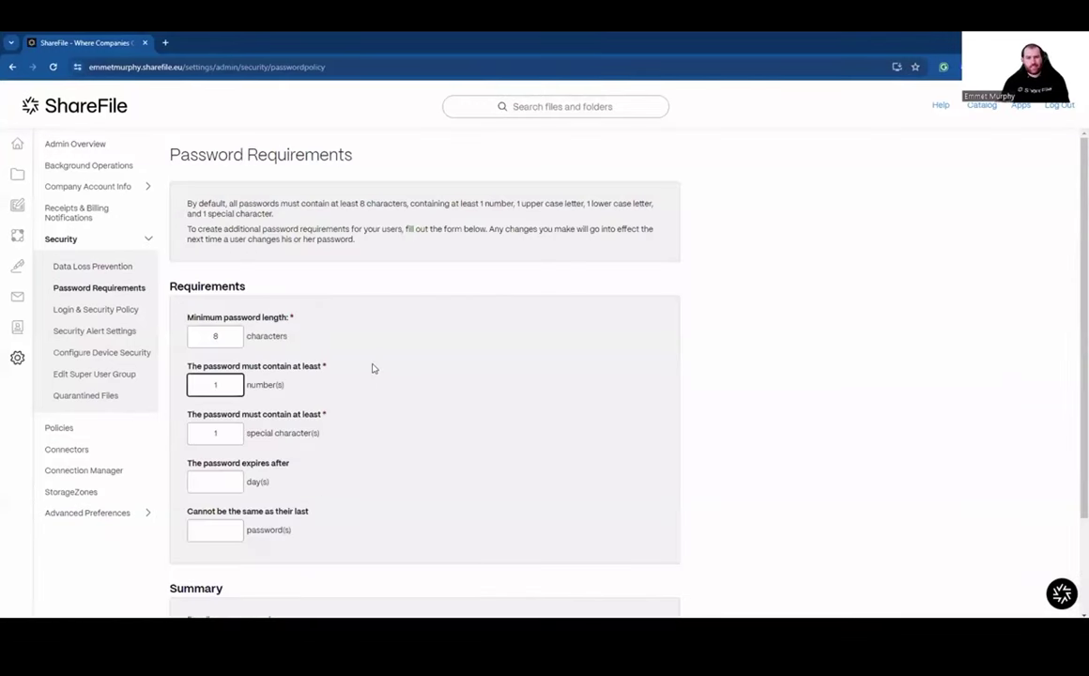
scroll(372, 368, "down", 2)
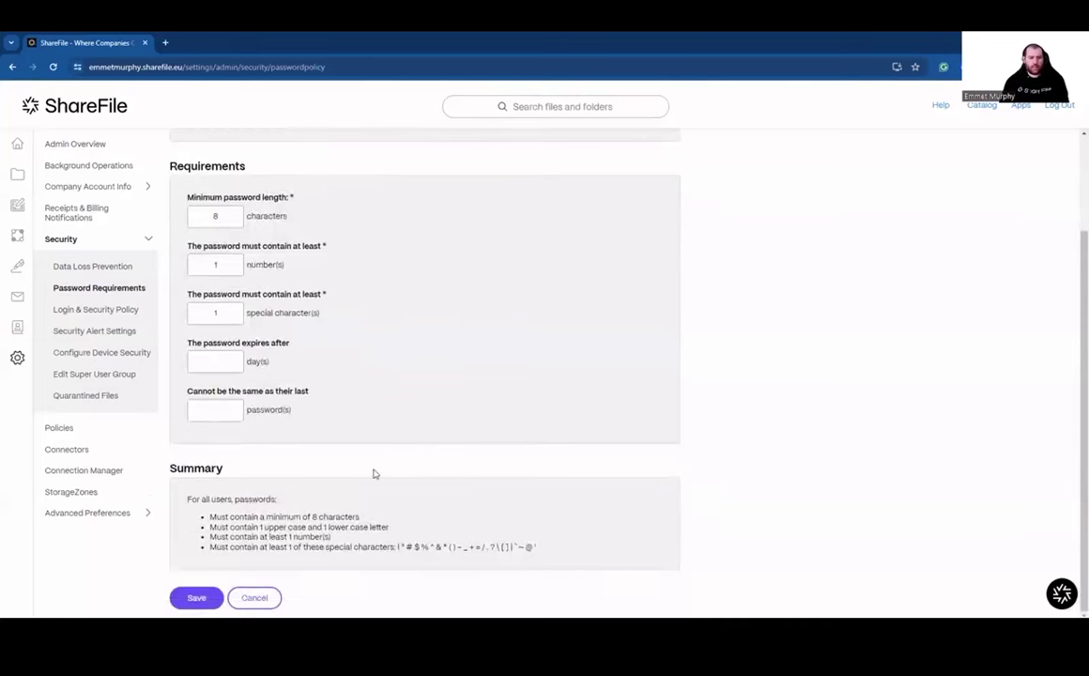
Open the Login & Security Policy and examine its two-step verification and account lock-out settings
left_click(110, 309)
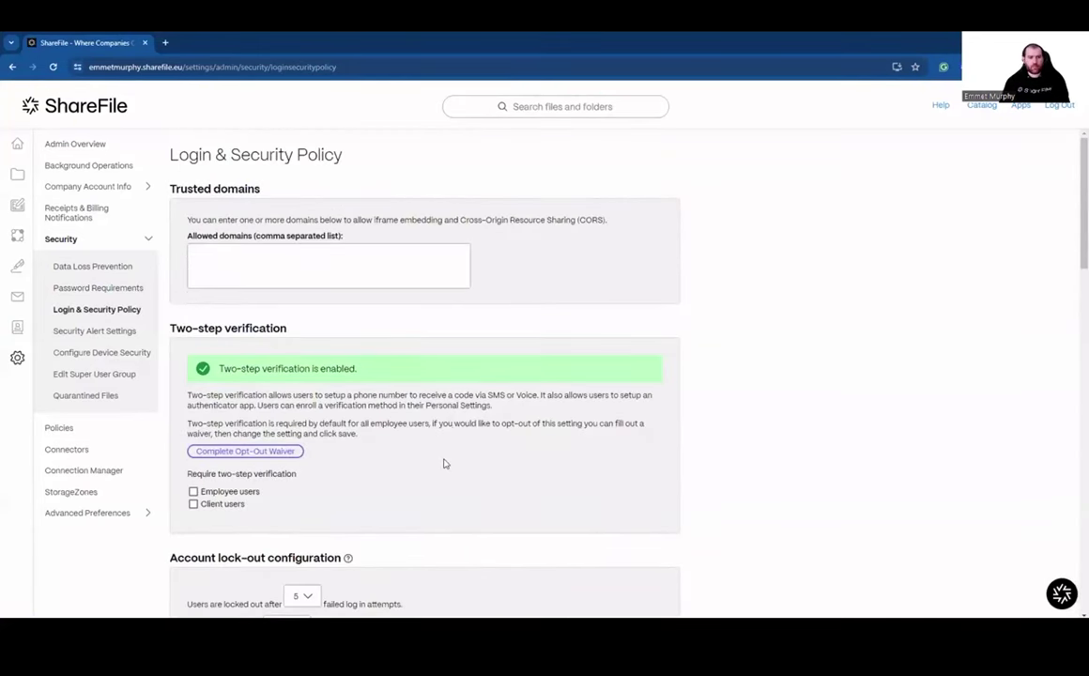
scroll(258, 309, "down", 3)
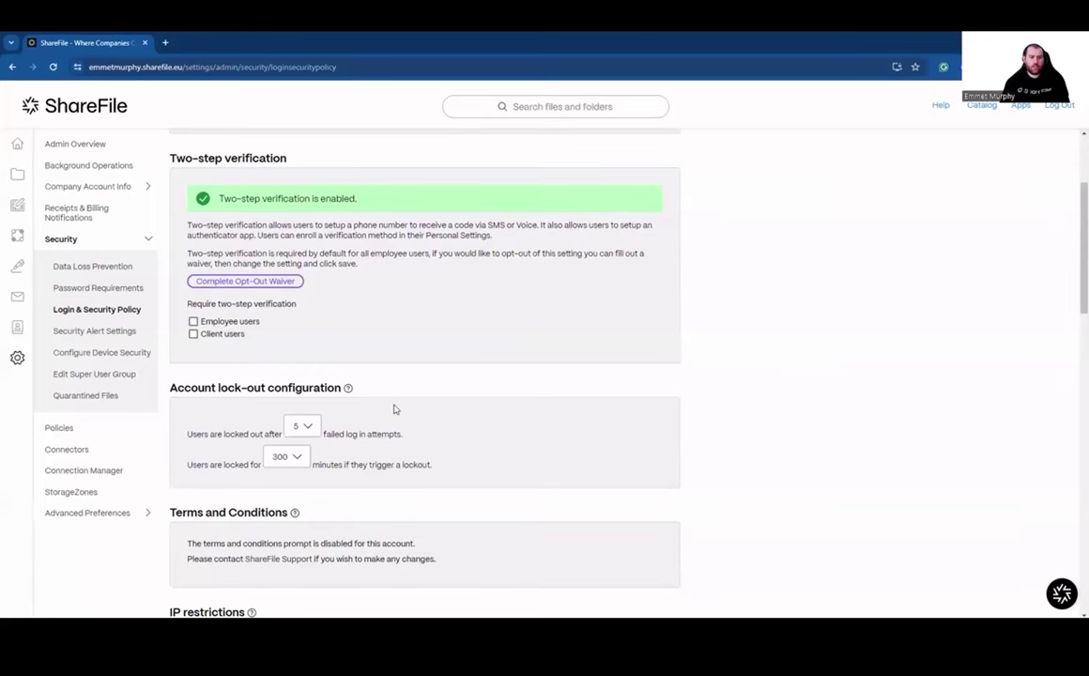
scroll(394, 409, "down", 2)
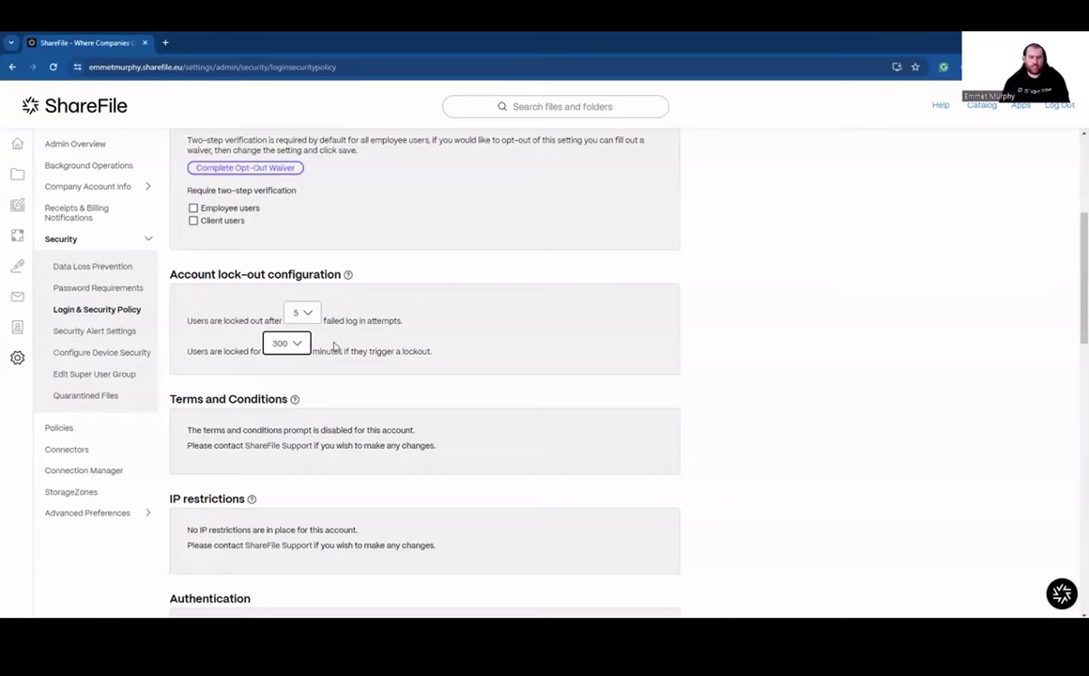
left_click_drag(196, 351, 350, 362)
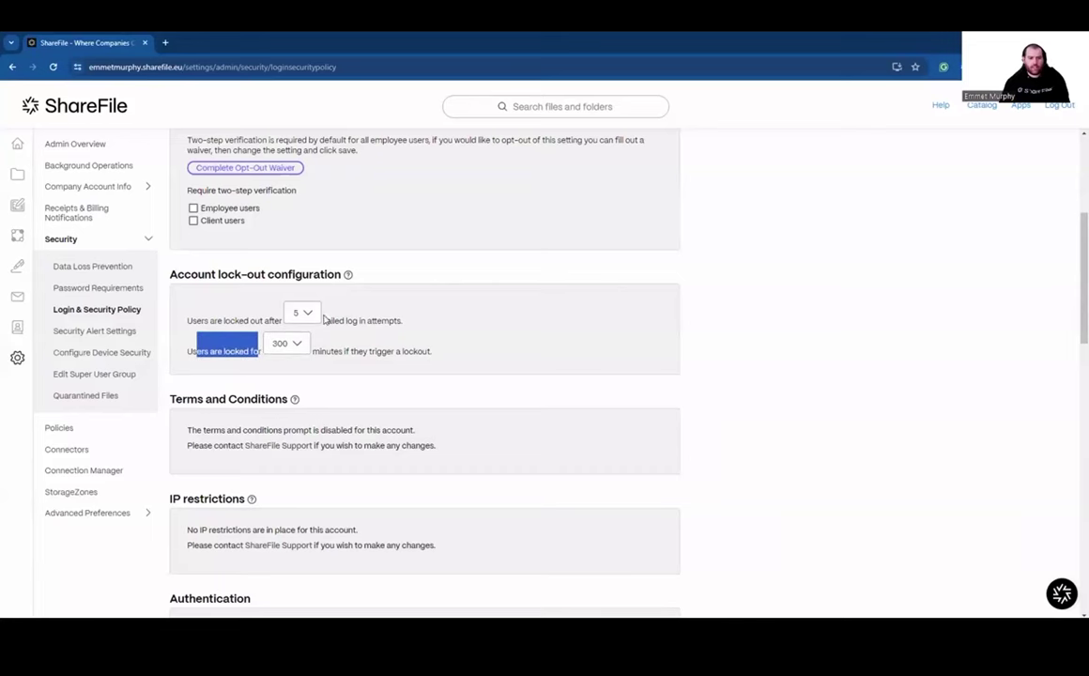
left_click(390, 433)
Examine the policy's authentication timeouts and its single sign-on / SAML 2.0 basic and optional settings
scroll(419, 362, "down", 4)
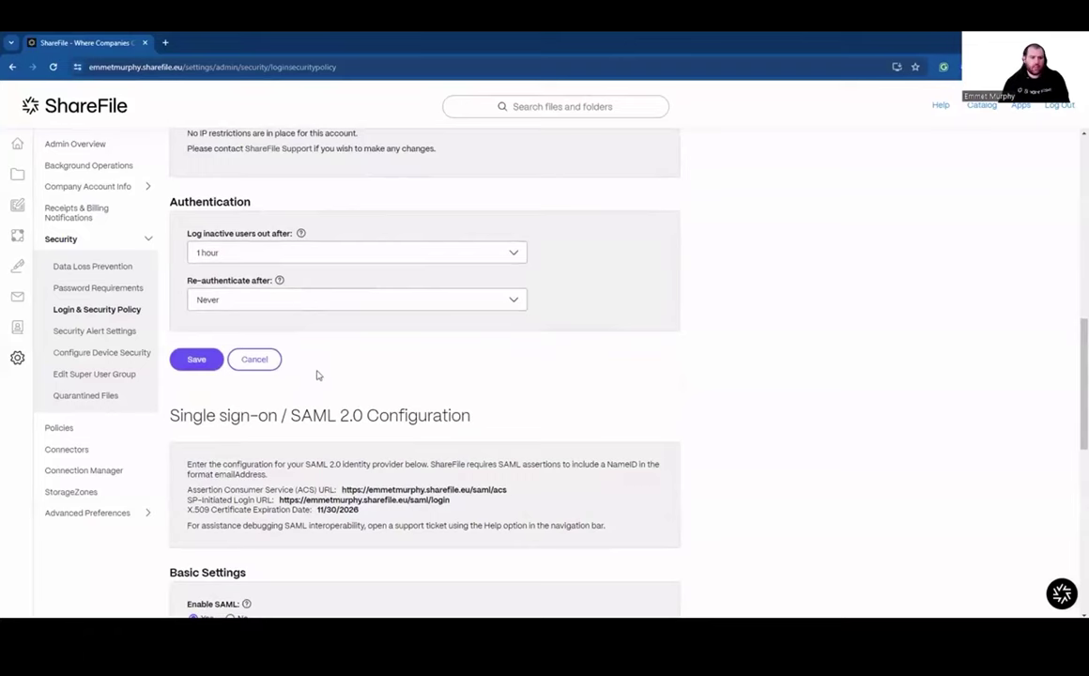
scroll(338, 352, "down", 2)
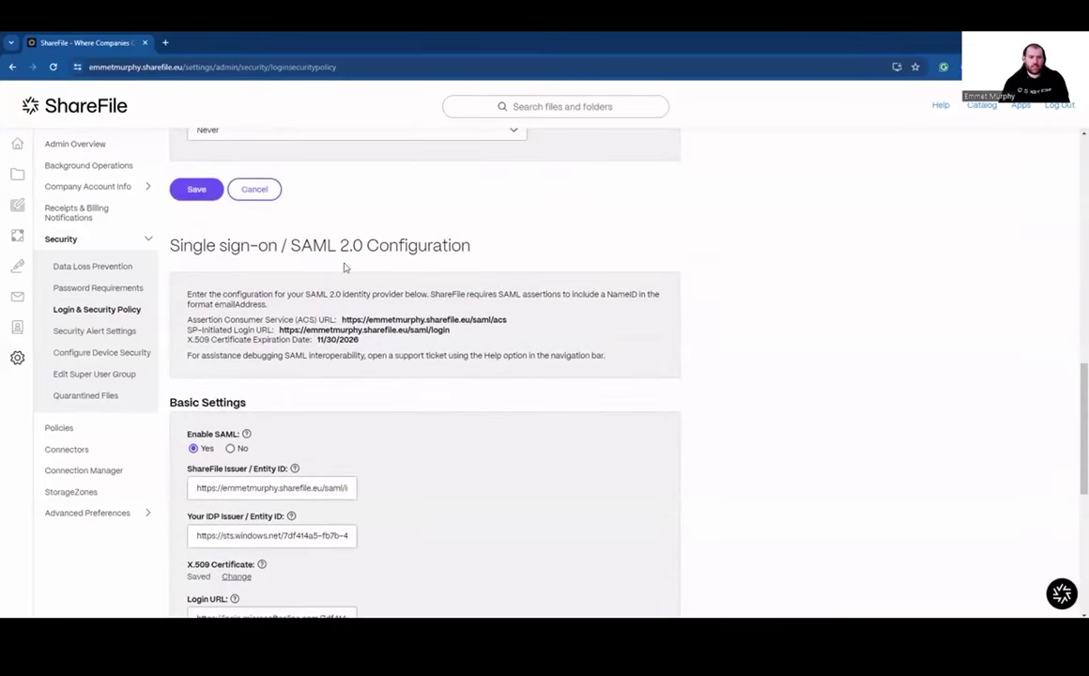
scroll(446, 307, "down", 1)
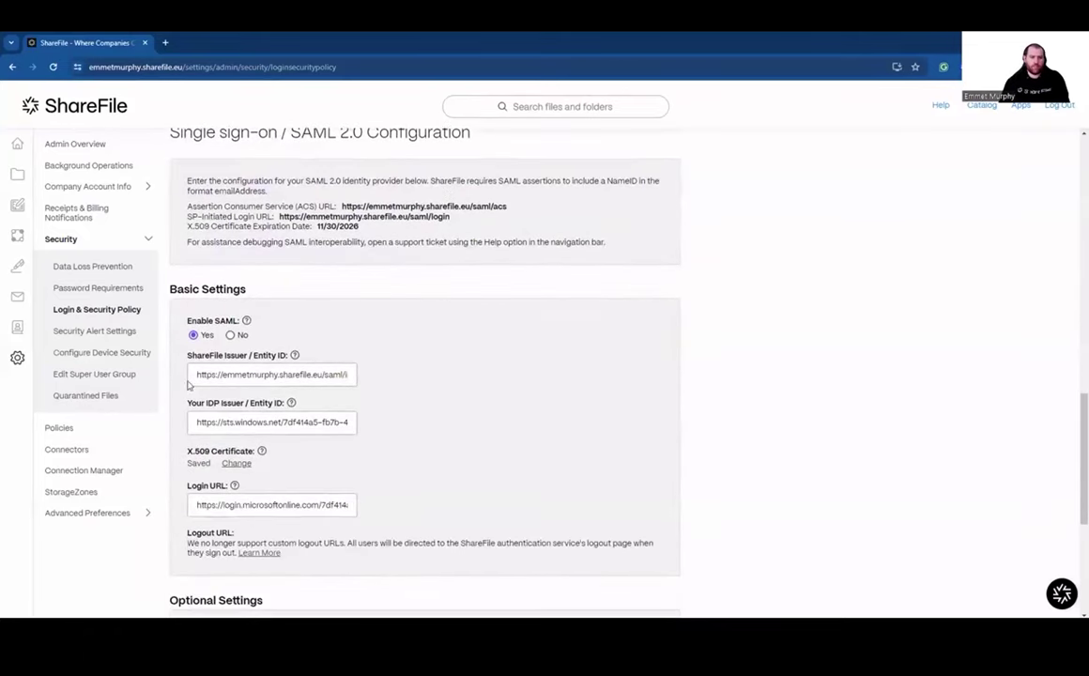
mouse_move(304, 354)
scroll(310, 366, "down", 1)
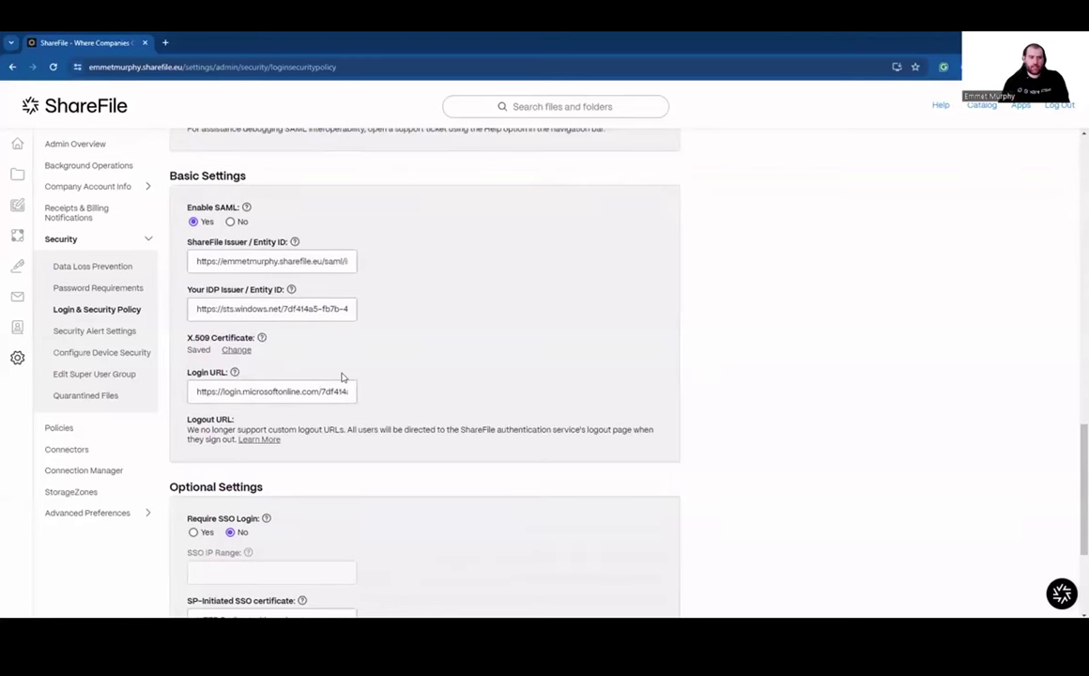
scroll(343, 379, "up", 2)
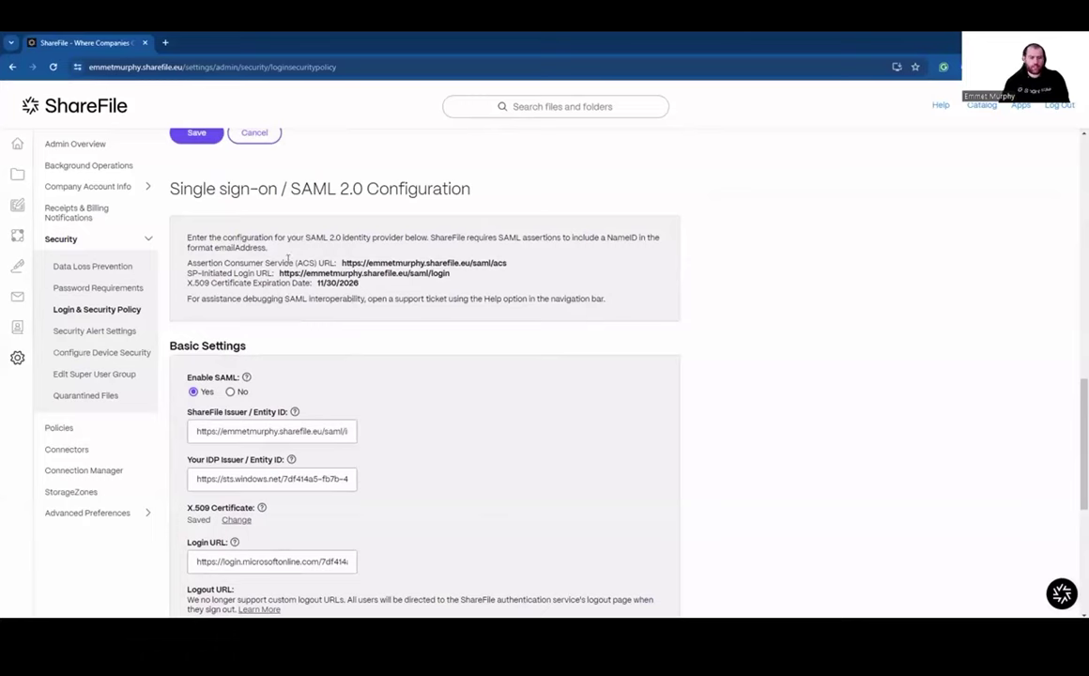
scroll(282, 423, "down", 2)
scroll(375, 517, "down", 1)
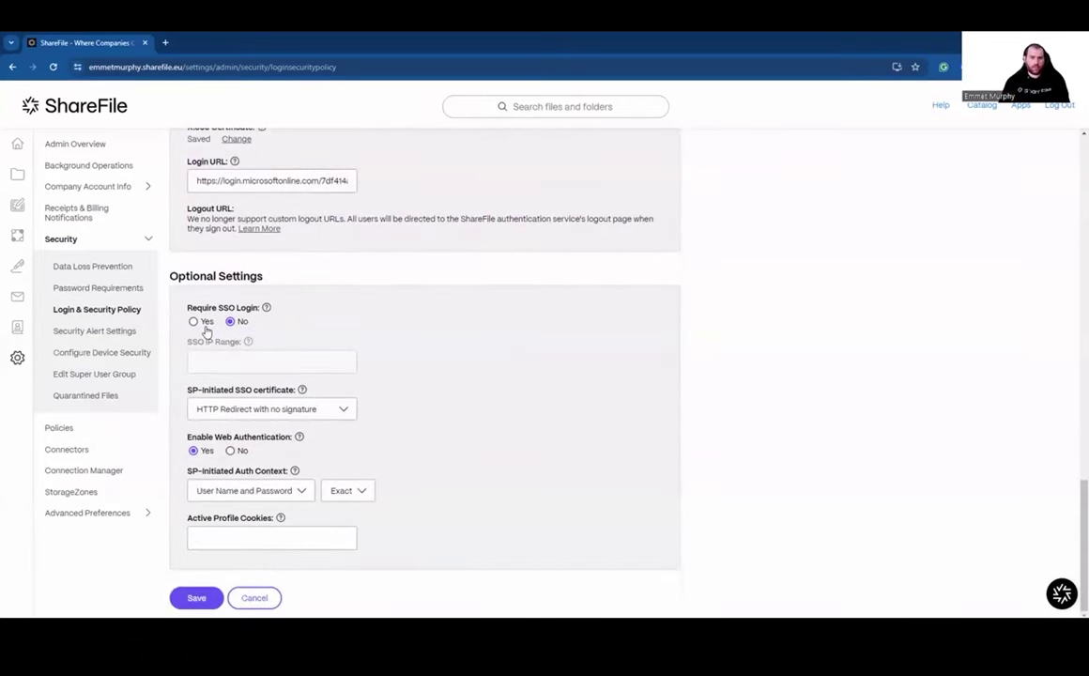
Set Require SSO Login to Yes in the optional SAML settings and review the surrounding SSO configuration
left_click(203, 323)
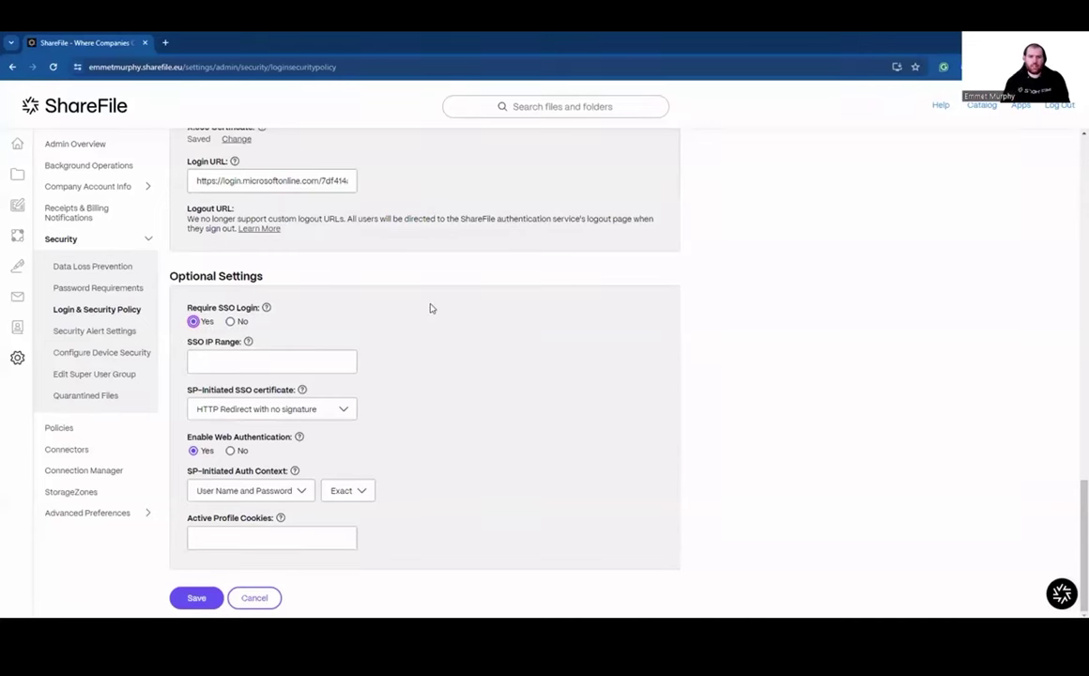
scroll(421, 313, "up", 2)
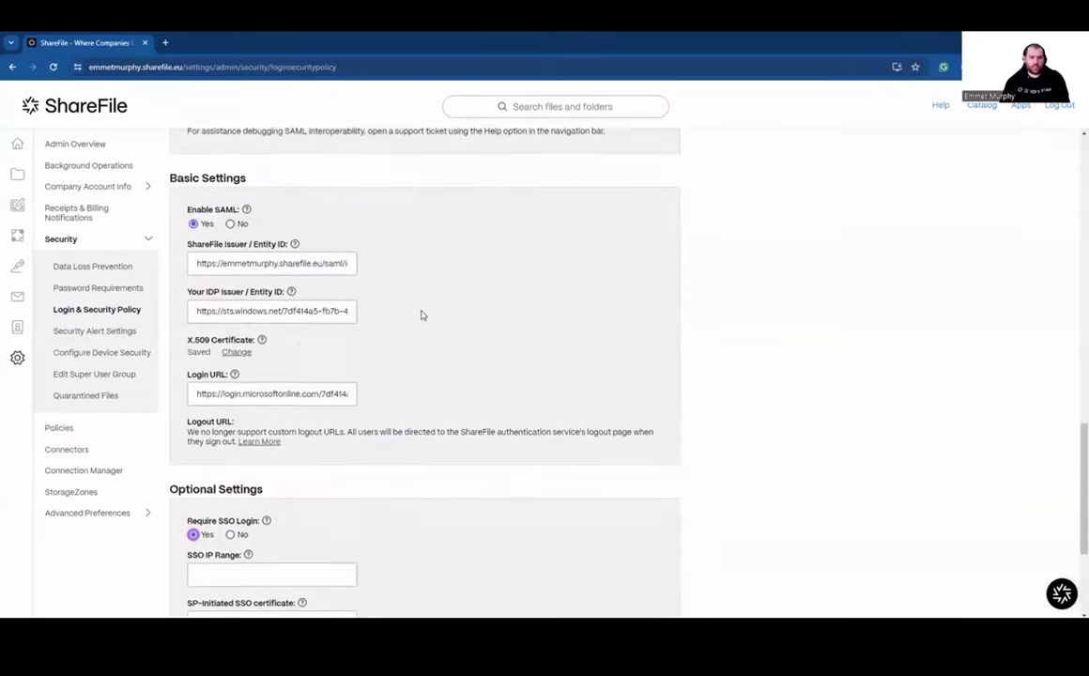
scroll(393, 376, "down", 2)
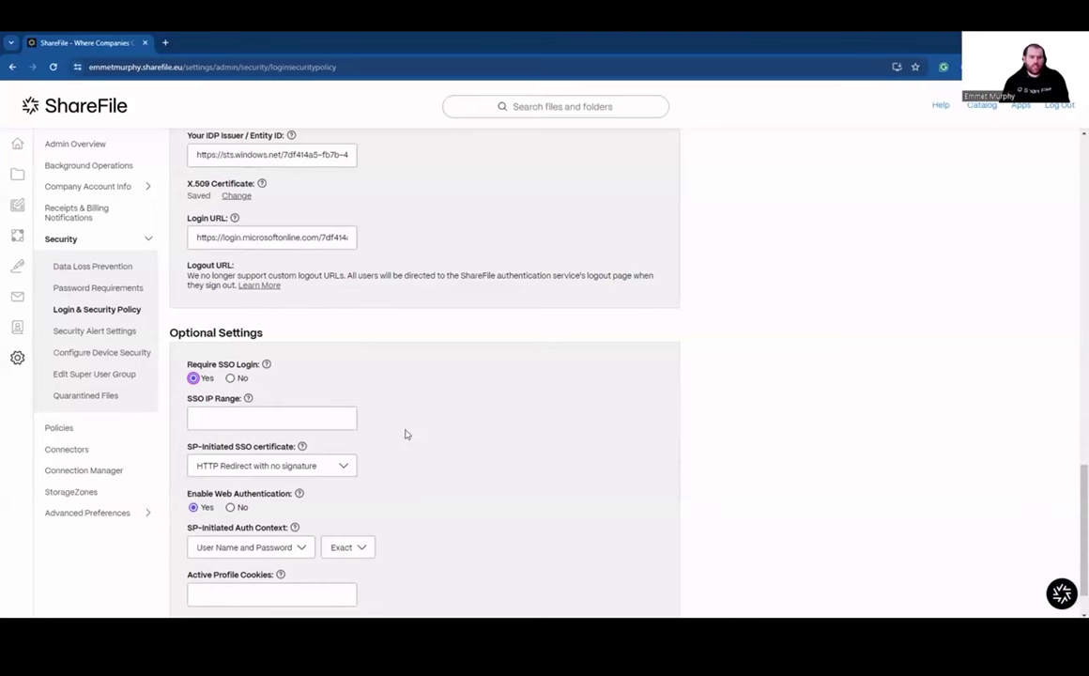
scroll(406, 435, "down", 1)
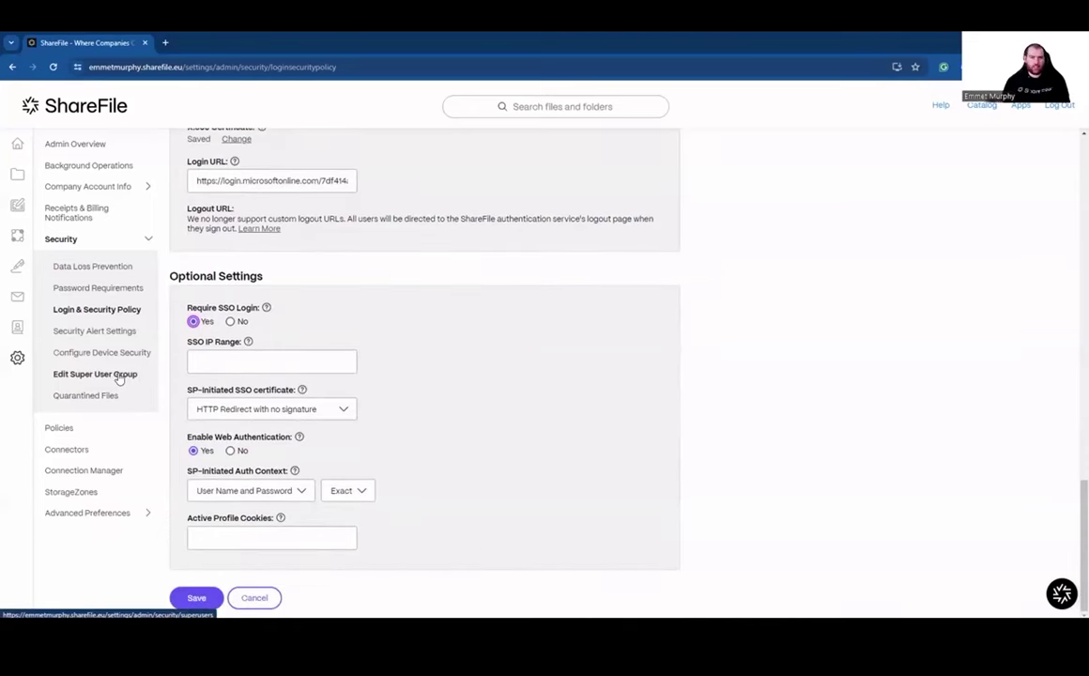
Open the Configure Device Security page and examine its Standard, Secure, Online Only and Custom settings
scroll(418, 380, "up", 3)
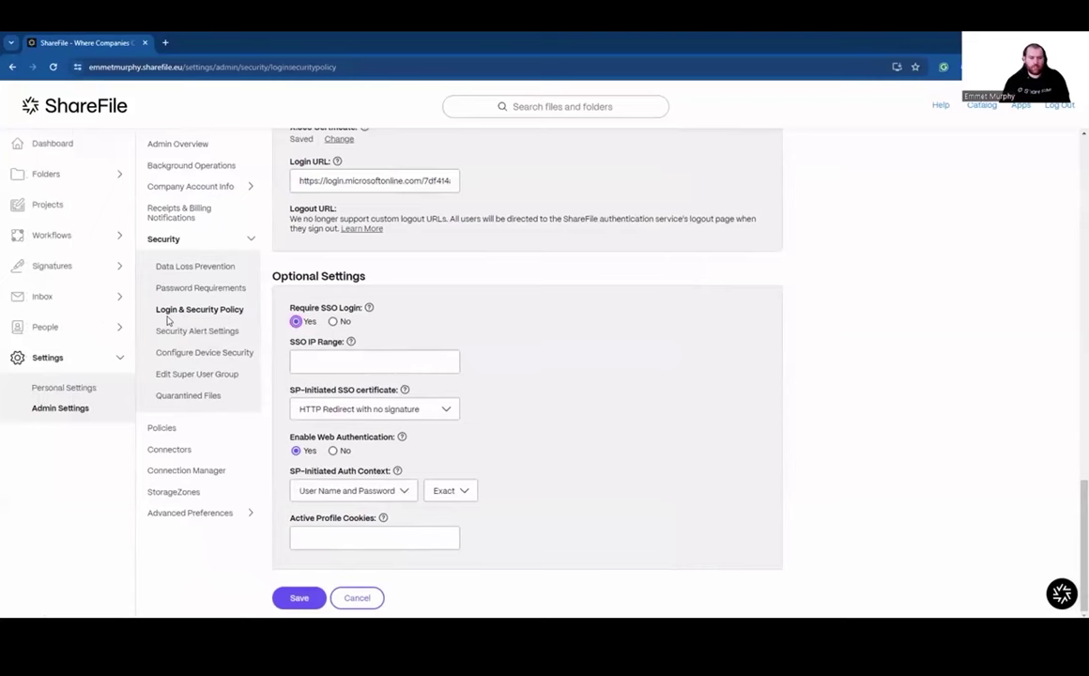
left_click(143, 355)
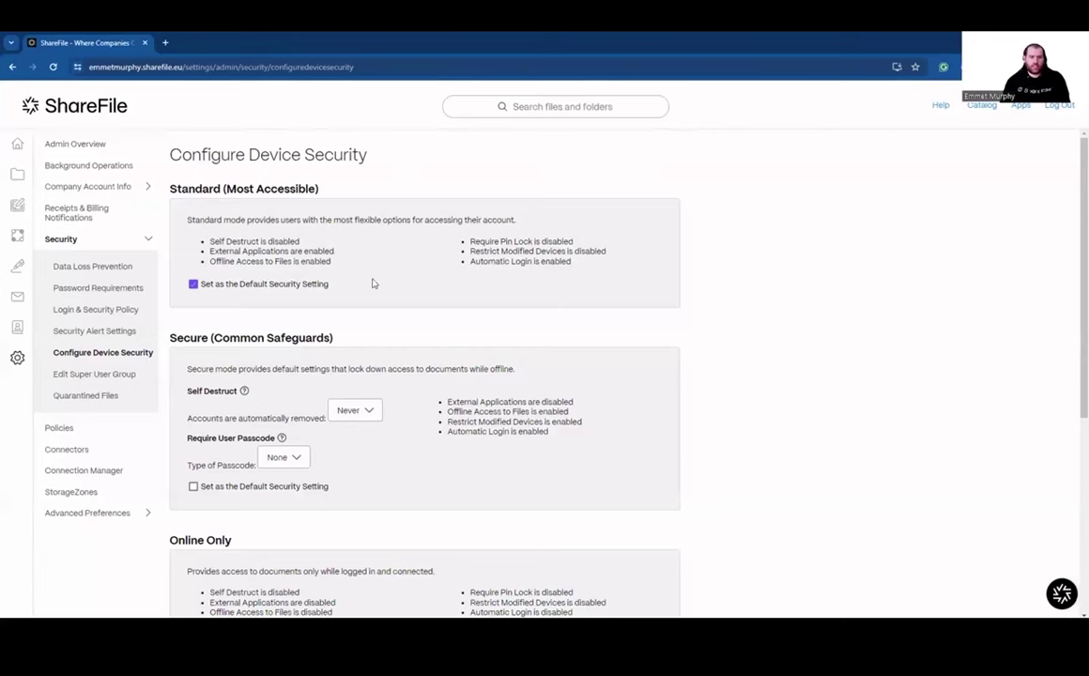
scroll(357, 288, "down", 1)
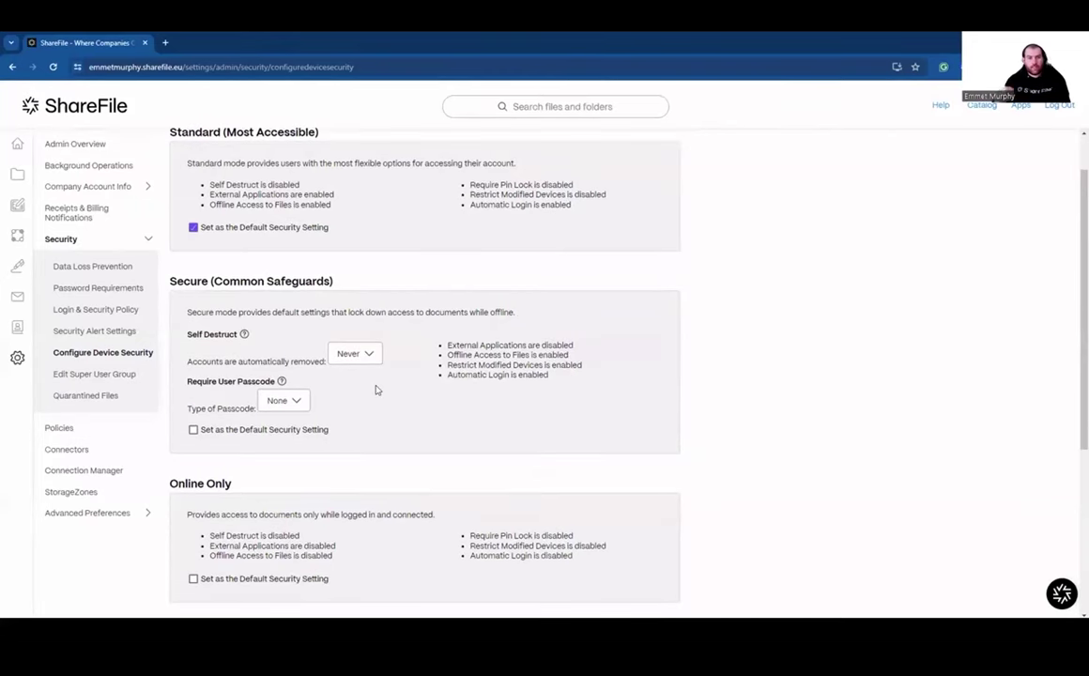
scroll(342, 383, "down", 3)
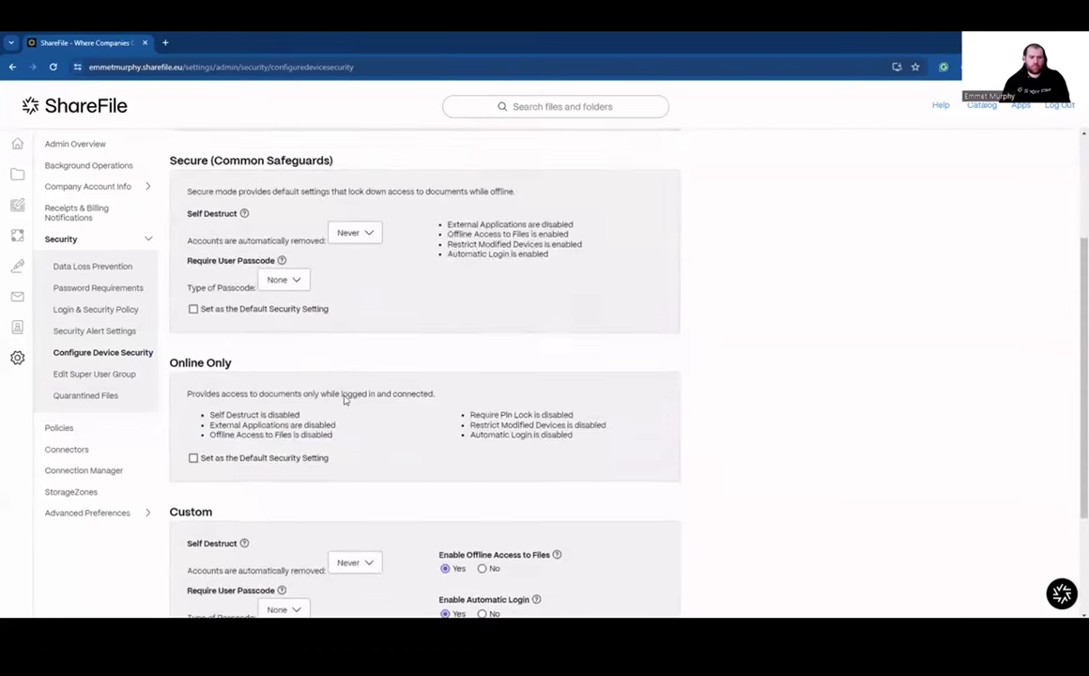
scroll(344, 403, "down", 2)
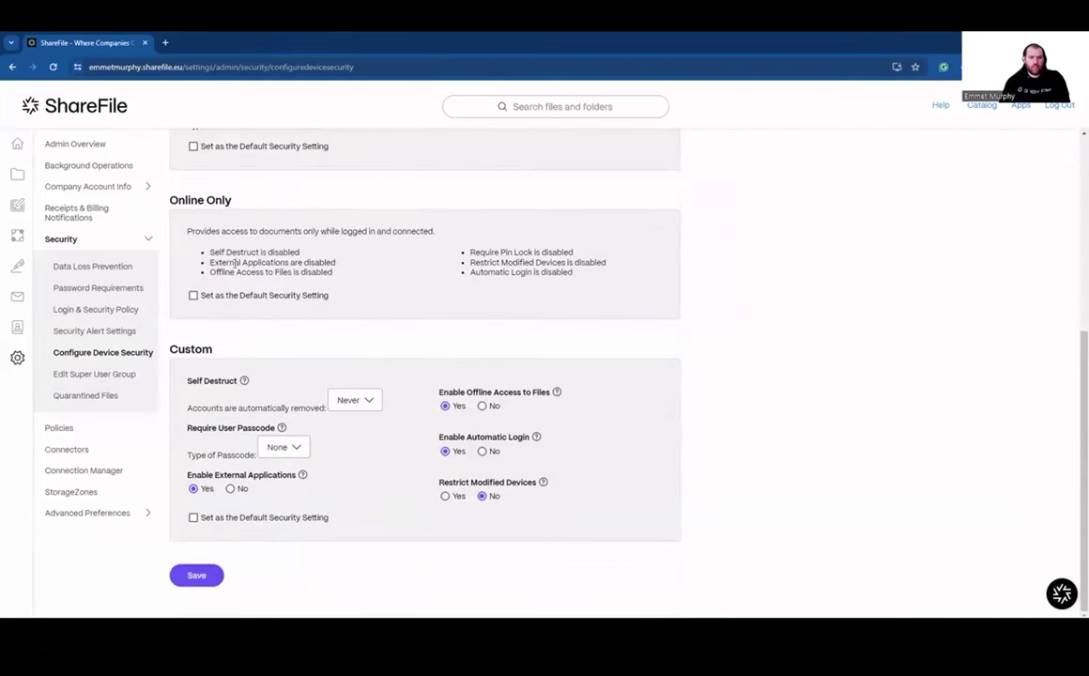
left_click_drag(210, 251, 333, 272)
left_click(319, 288)
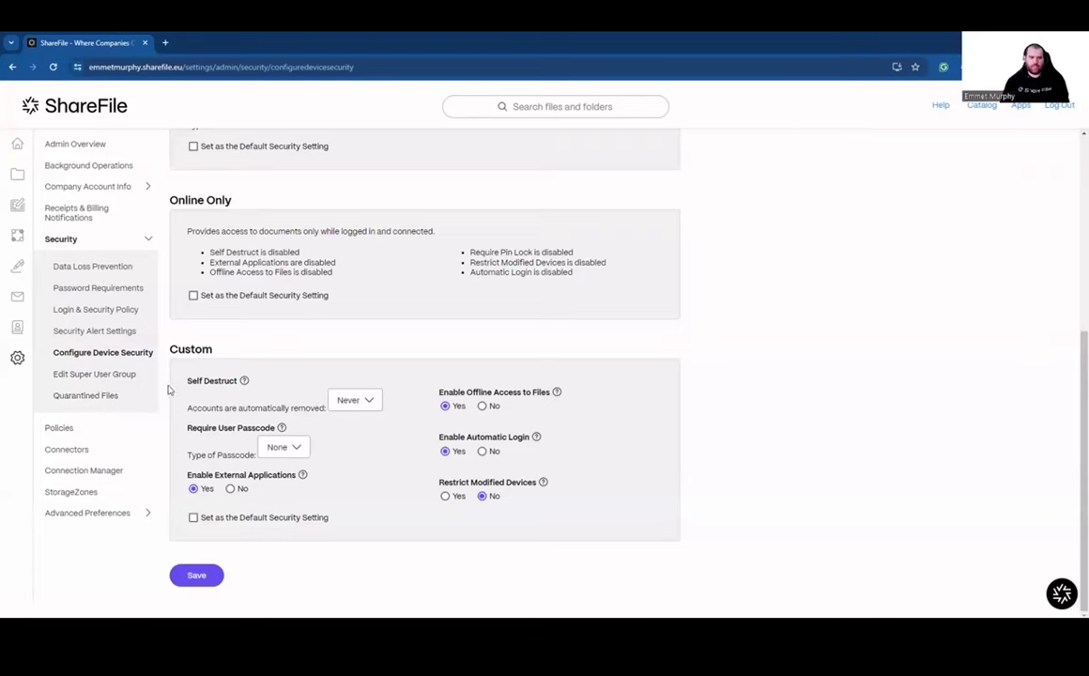
scroll(169, 390, "up", 10)
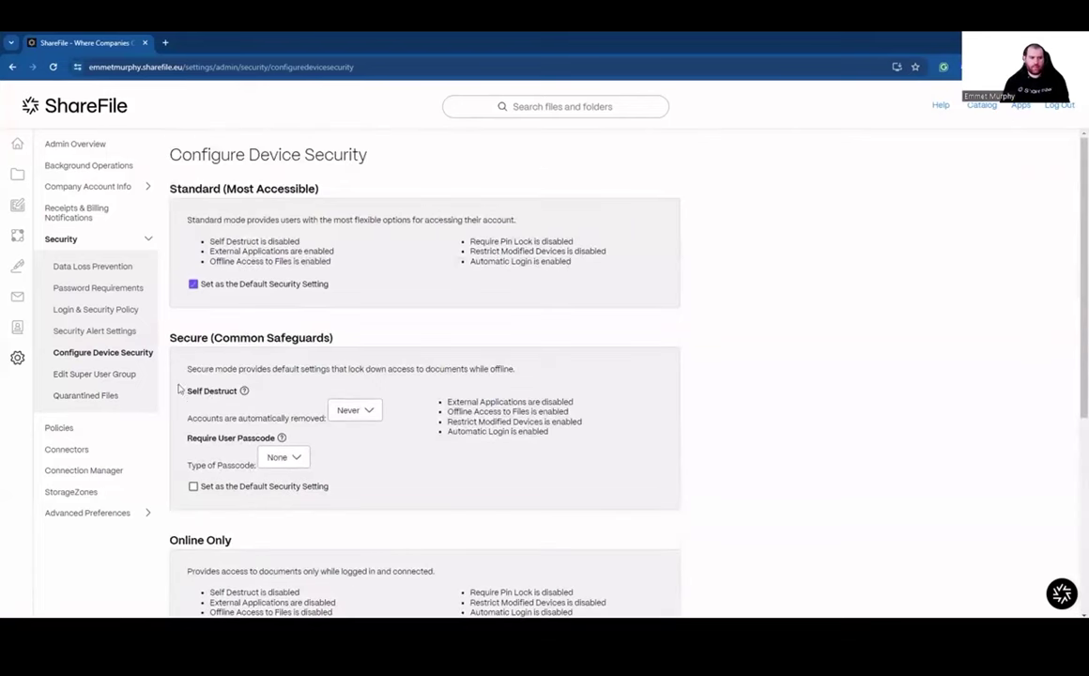
Open the company's Account Reporting page, start a new report and examine the available report types
left_click(91, 190)
left_click(67, 213)
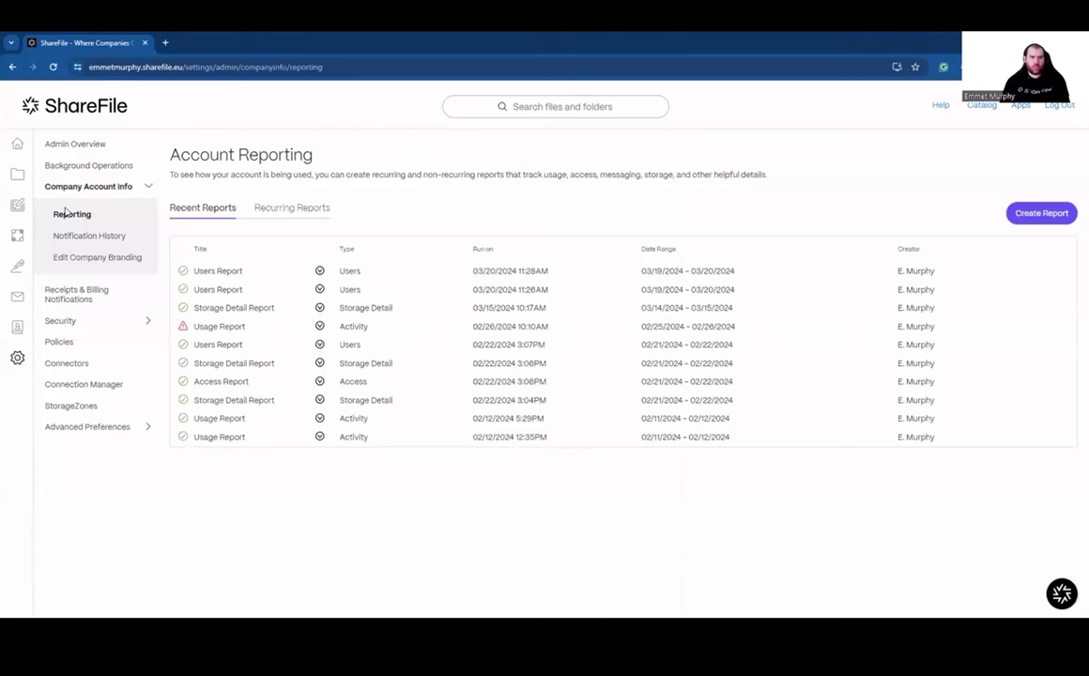
left_click(1019, 210)
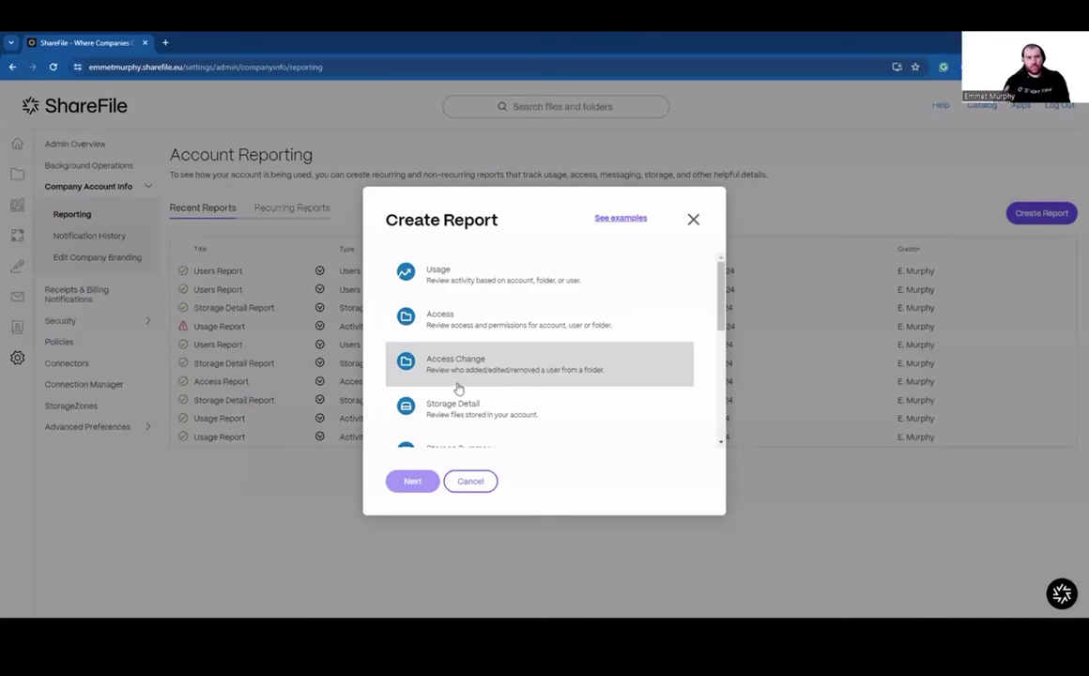
scroll(474, 357, "down", 2)
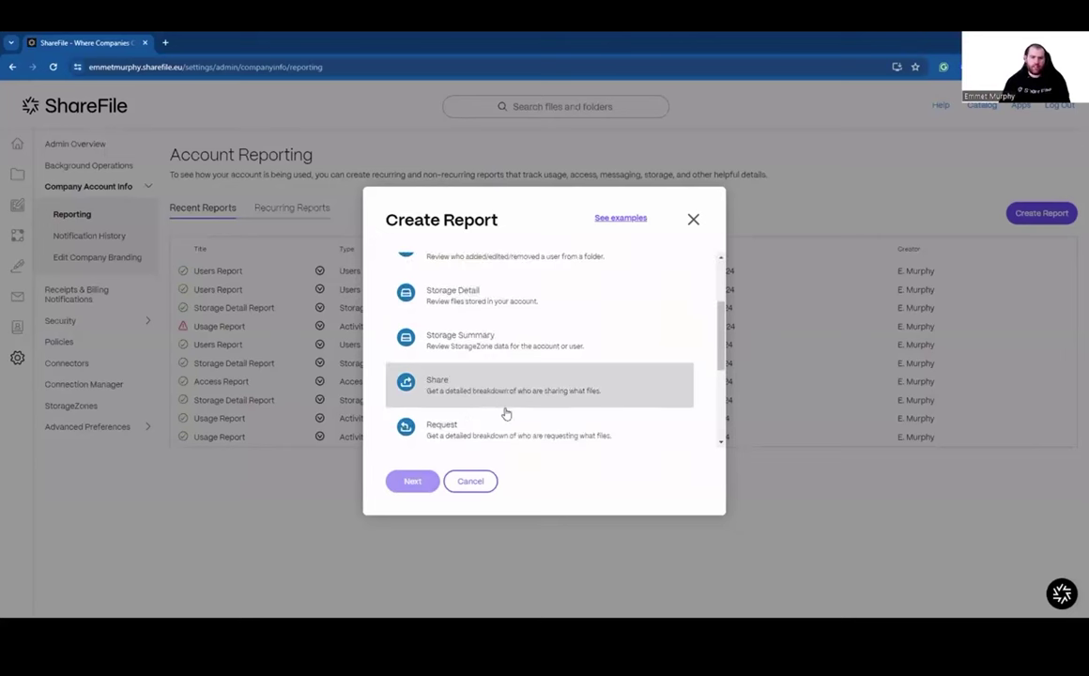
scroll(456, 371, "down", 2)
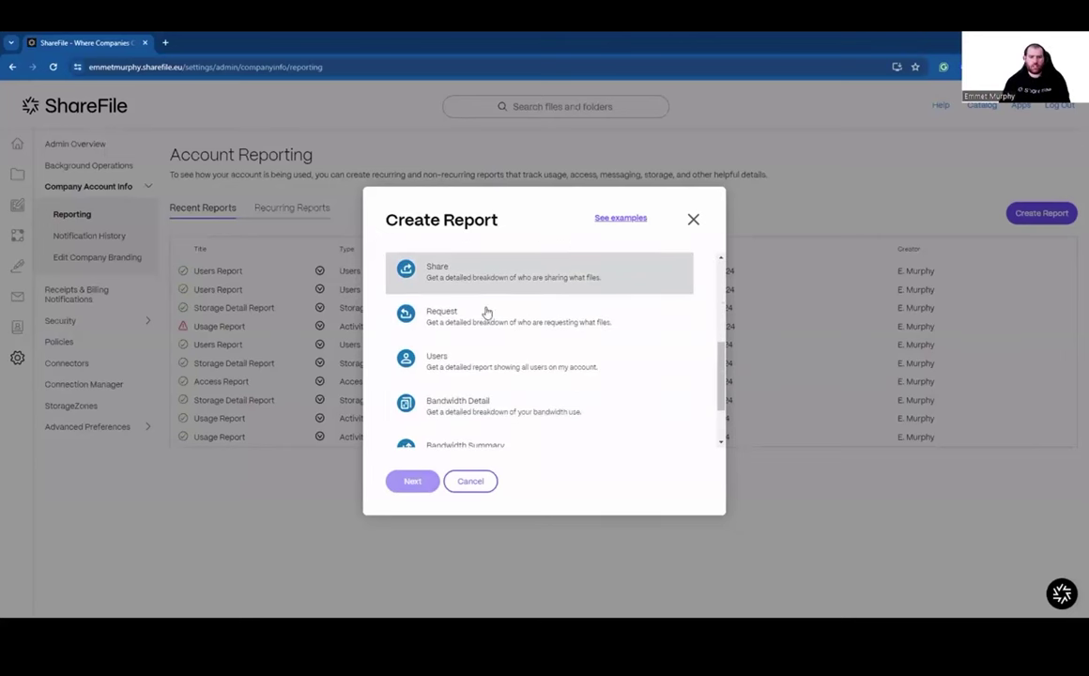
scroll(488, 375, "down", 2)
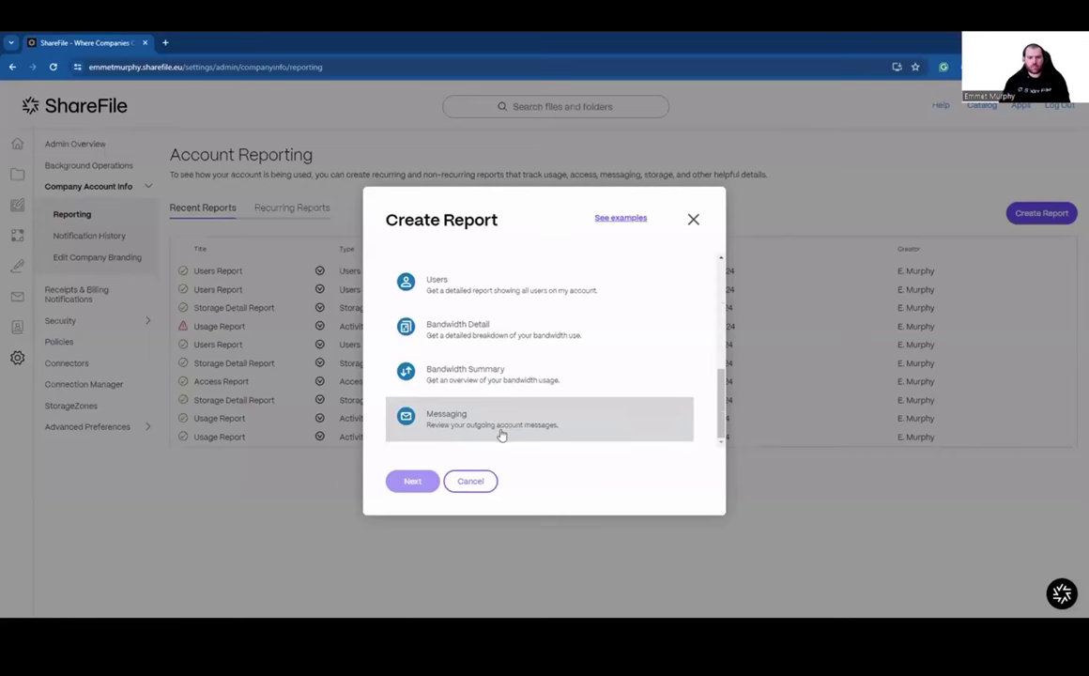
scroll(497, 395, "up", 1)
scroll(498, 394, "up", 5)
Choose the Usage report type, check its date range options and base the report on the entire account
left_click(477, 277)
left_click(400, 483)
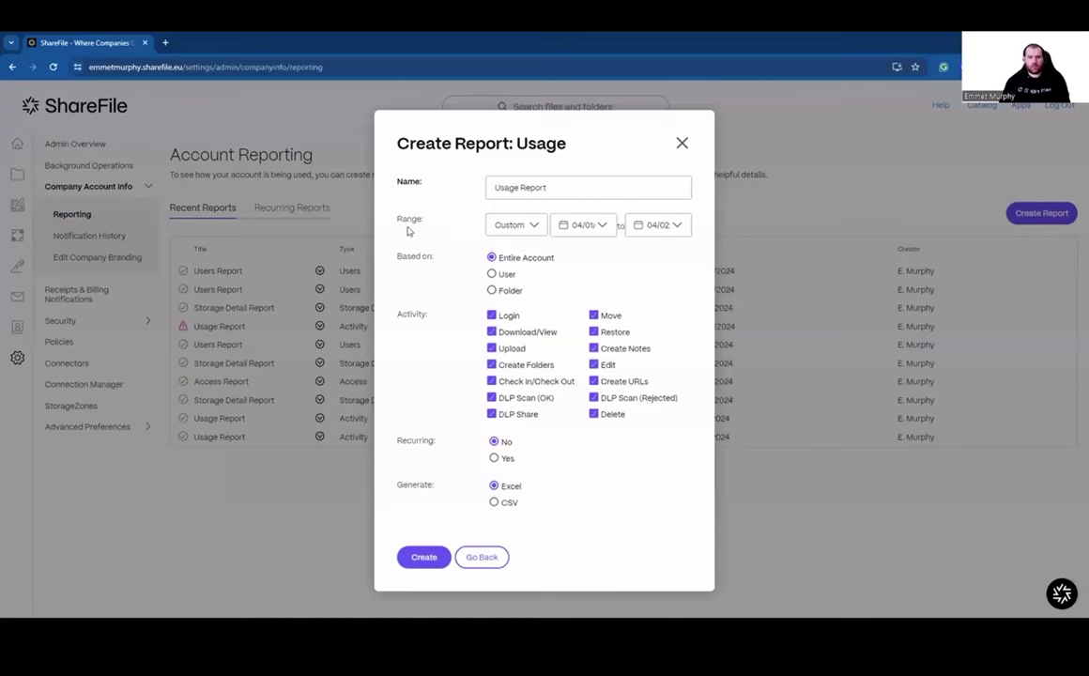
left_click(655, 225)
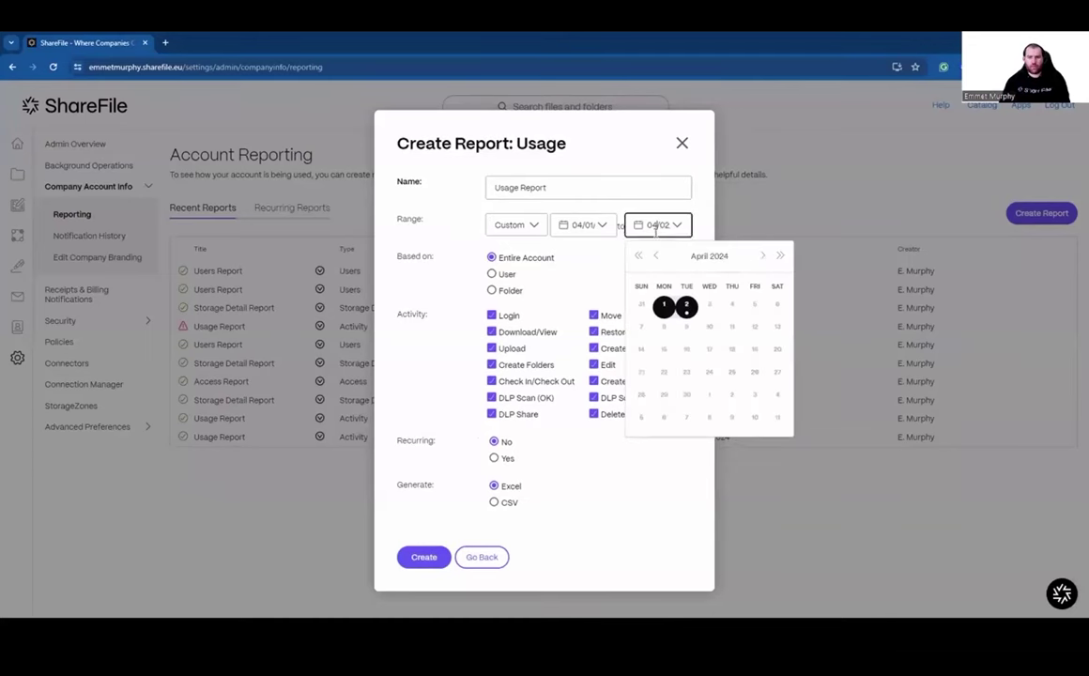
left_click(392, 274)
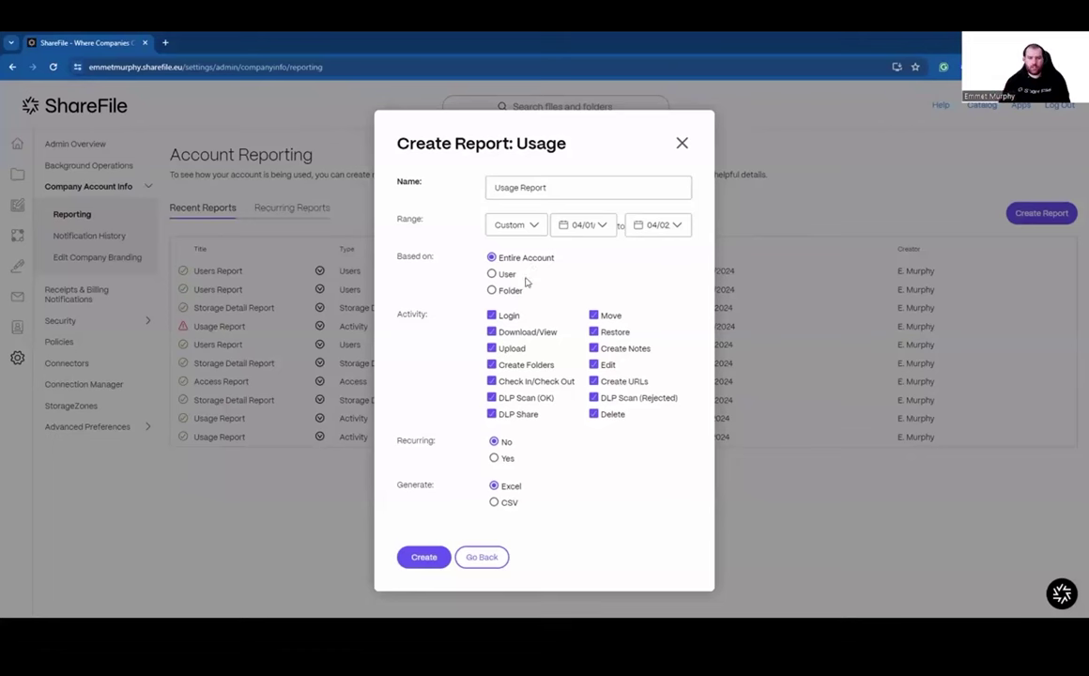
left_click(496, 274)
left_click(522, 248)
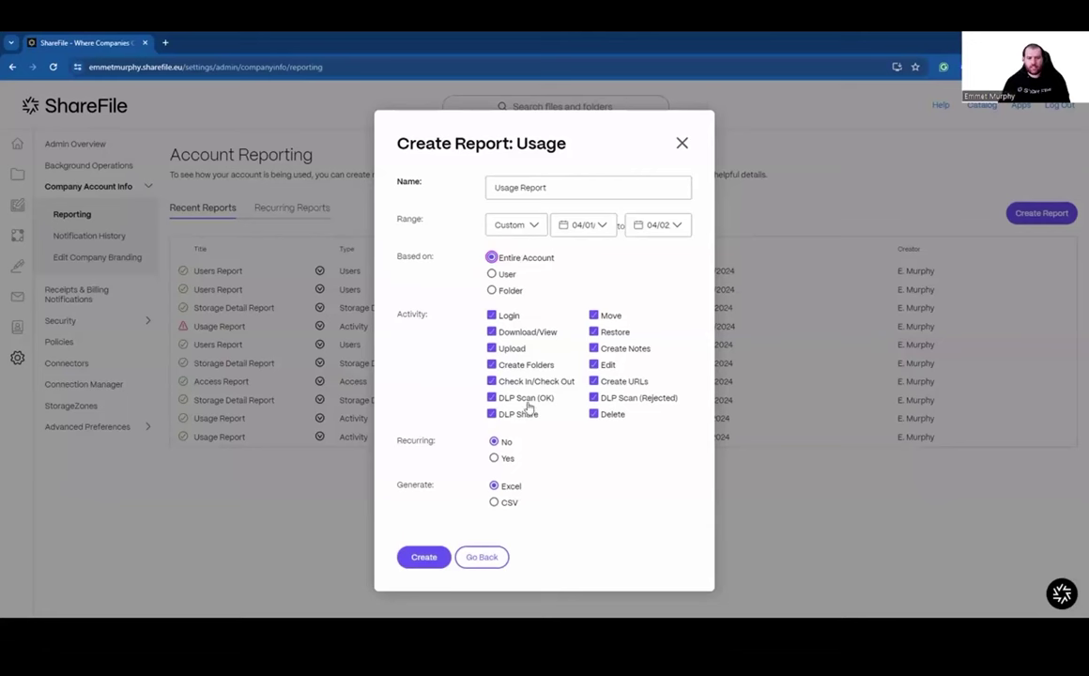
Exclude DLP Scan (OK), DLP Share and DLP Scan (Rejected) from the report's activities and make the report recurring
left_click(491, 397)
left_click(492, 414)
left_click(593, 398)
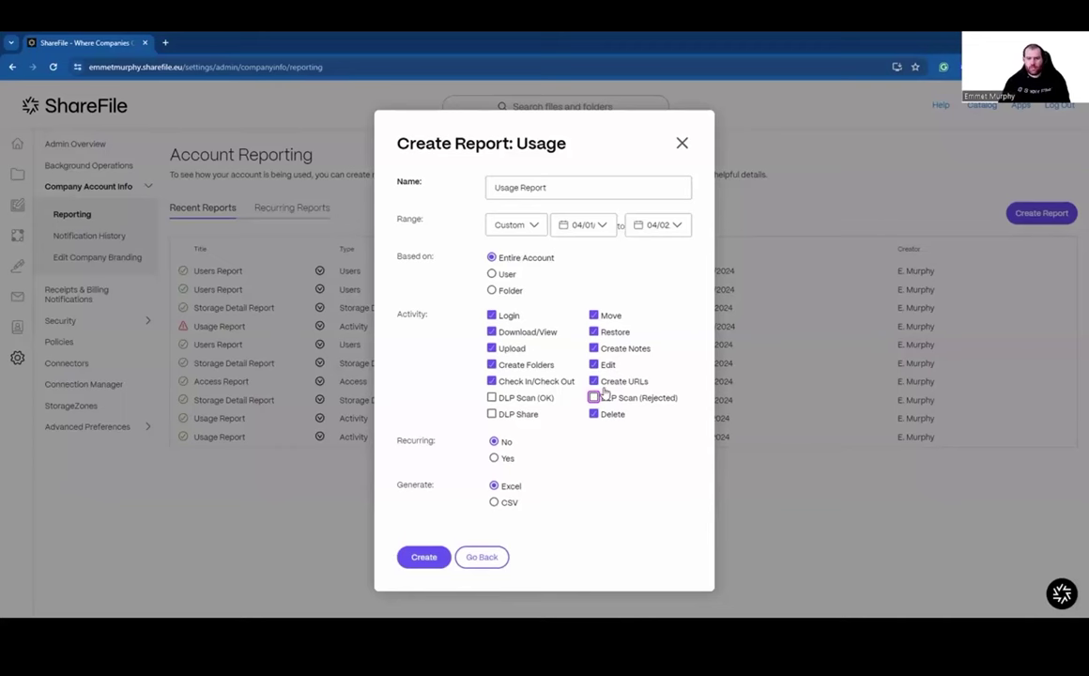
left_click(495, 459)
left_click(428, 555)
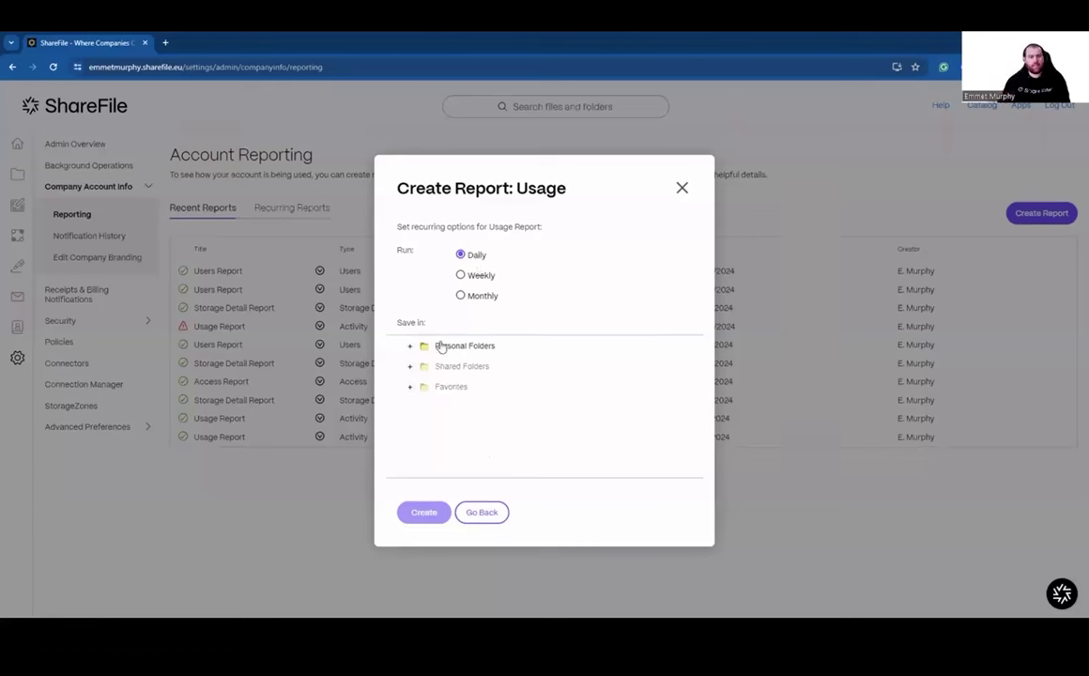
Create the recurring Usage report with a weekly run on Friday, saved in Personal Folders
left_click(475, 276)
left_click(439, 348)
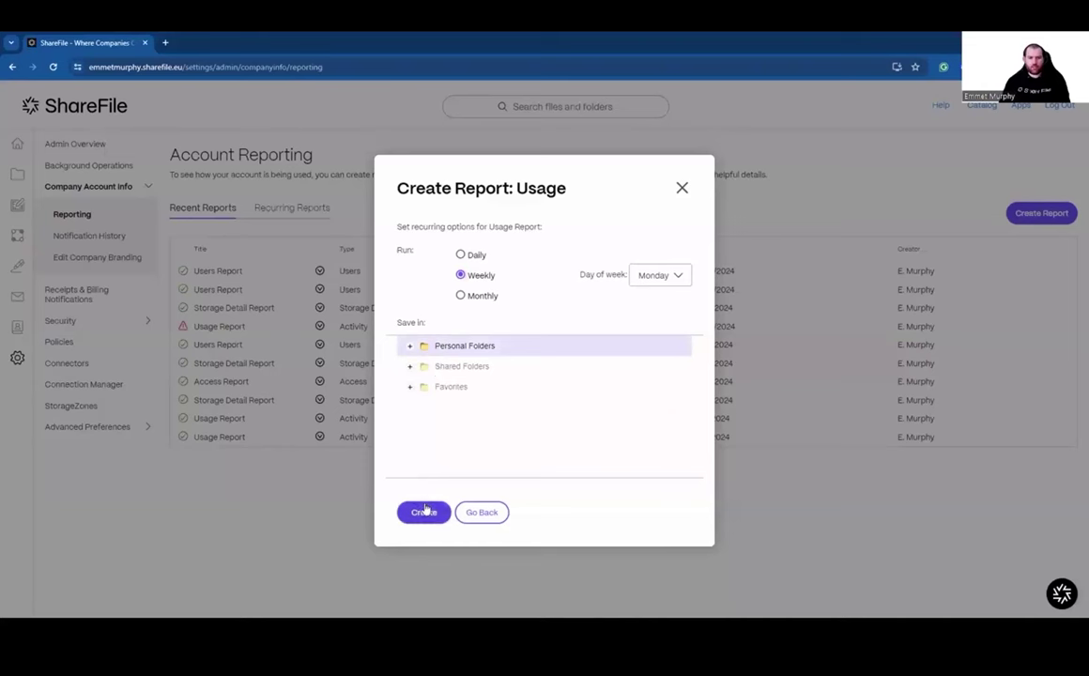
left_click(636, 284)
scroll(671, 387, "down", 1)
scroll(671, 386, "up", 1)
scroll(666, 348, "down", 2)
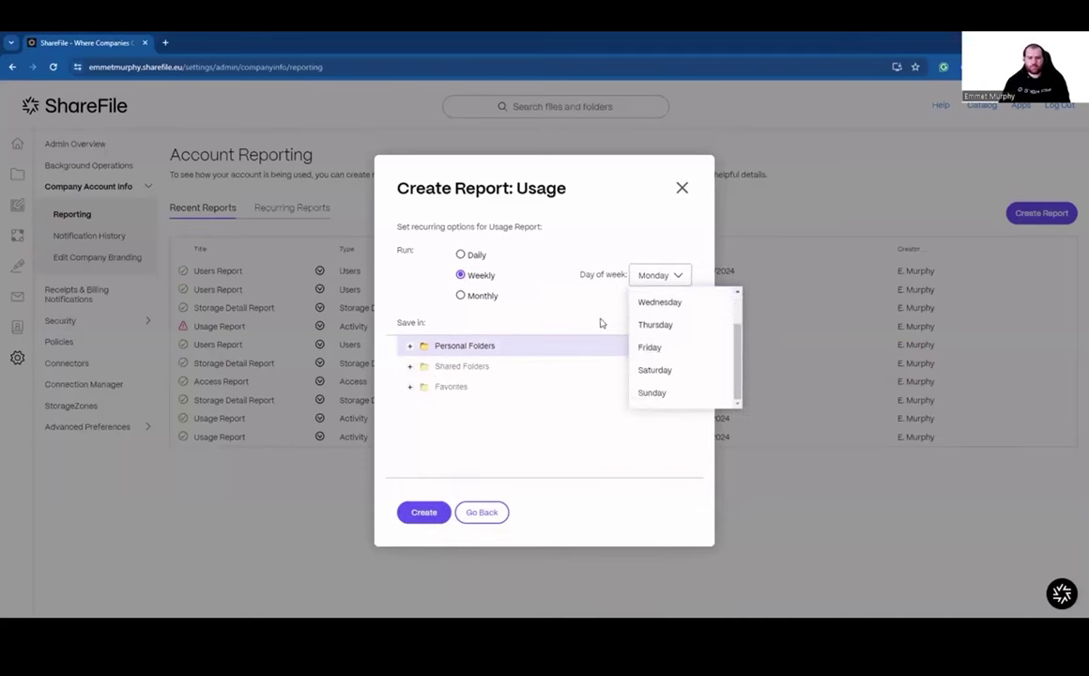
left_click(591, 324)
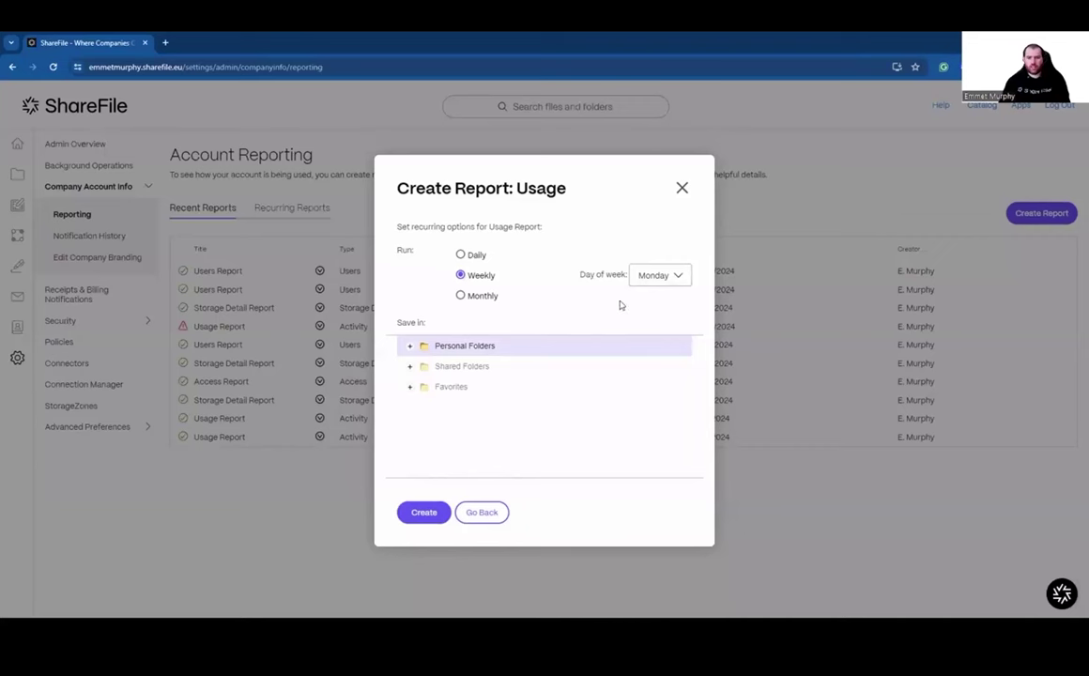
left_click(657, 275)
left_click(654, 389)
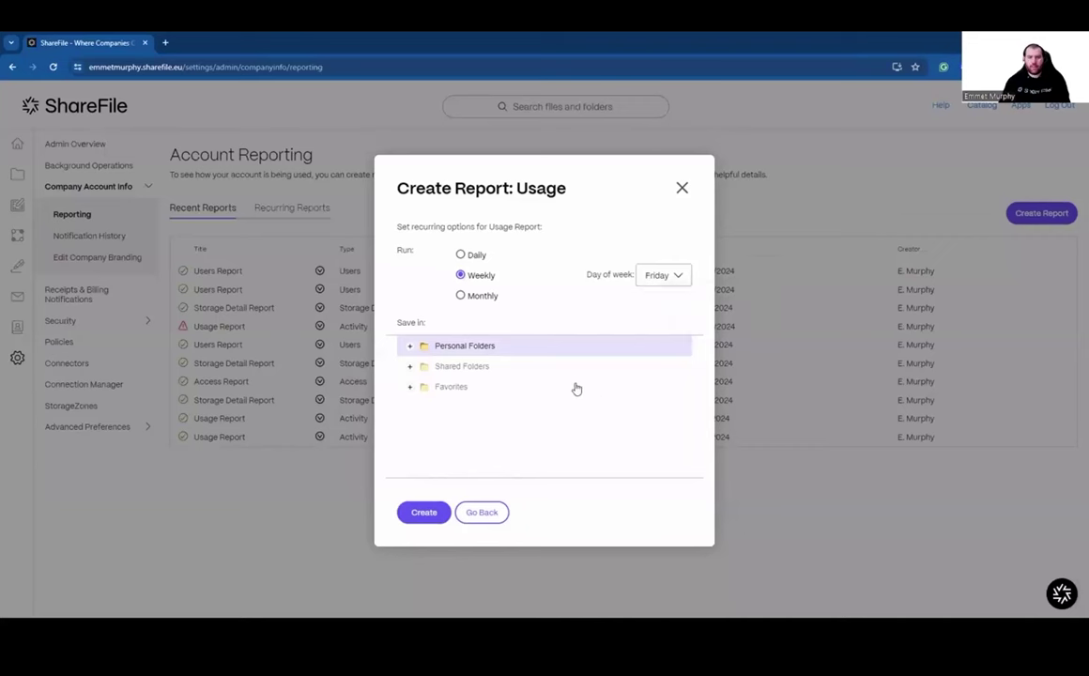
left_click(418, 519)
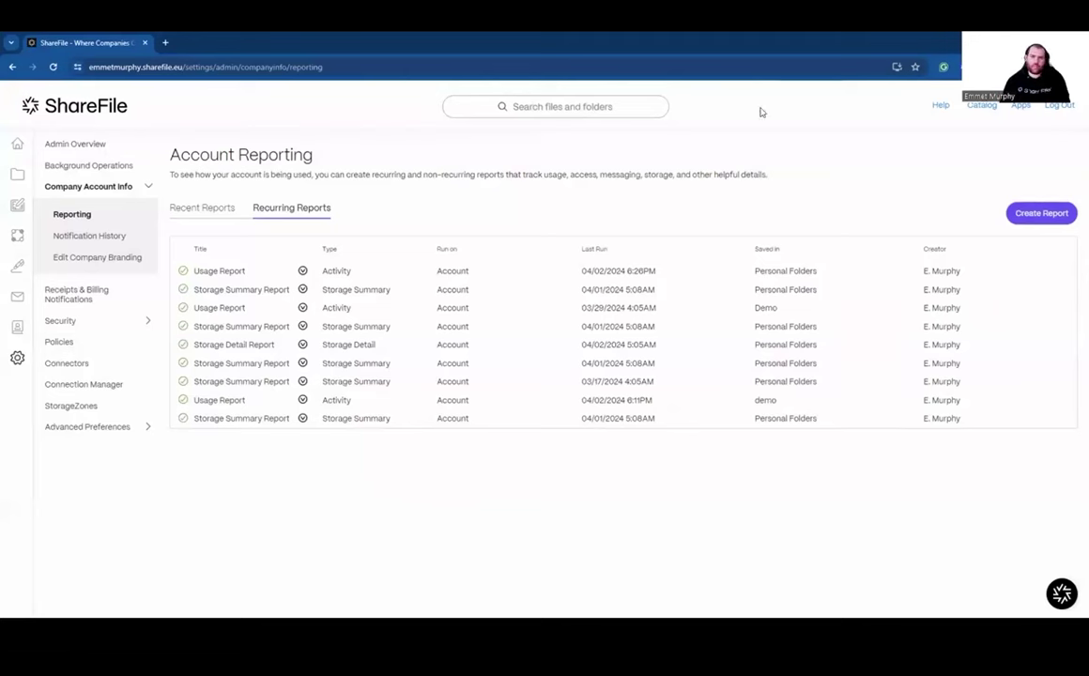
Examine the actions for the 03/20/2024 11:26AM Users report among the recent reports, and switch to the Q&A slide
left_click(233, 209)
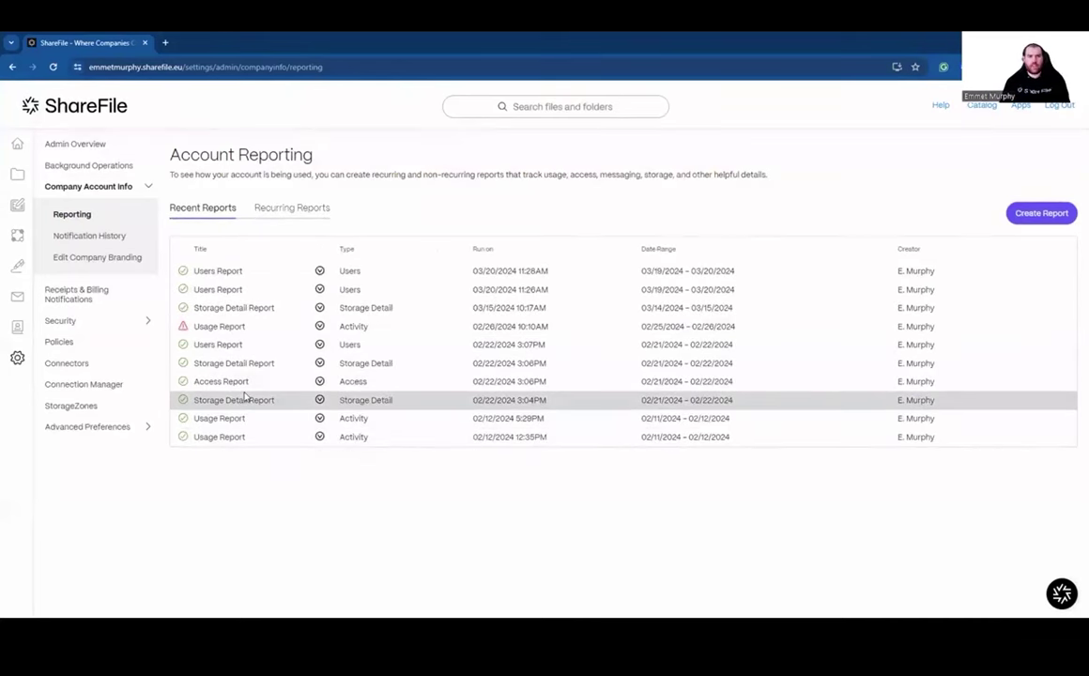
left_click(320, 289)
left_click(578, 297)
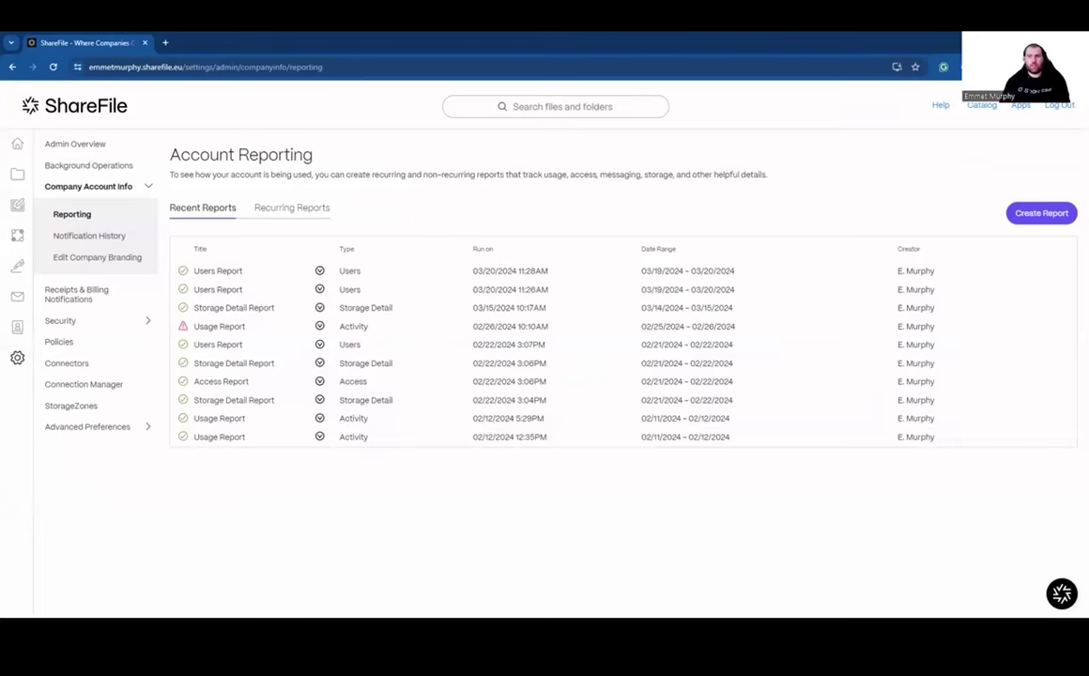
key("alt+Tab")
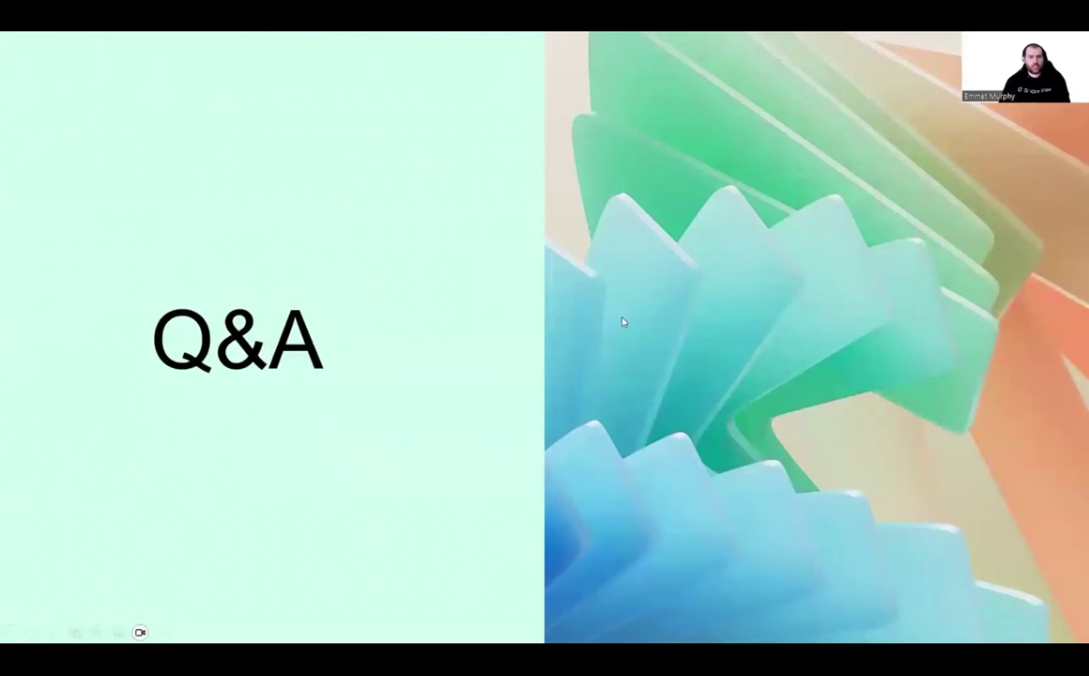